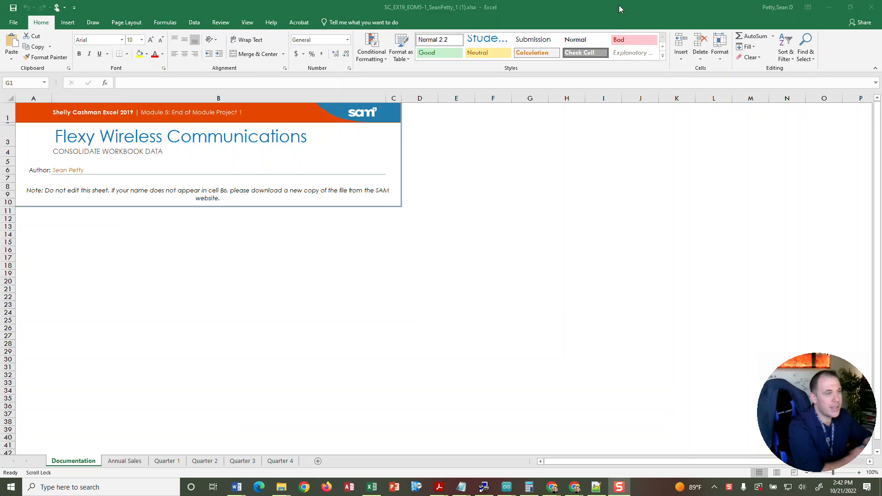
Save the workbook as an Excel file in the Desktop folder with its file name ending in _2.
left_click(8, 24)
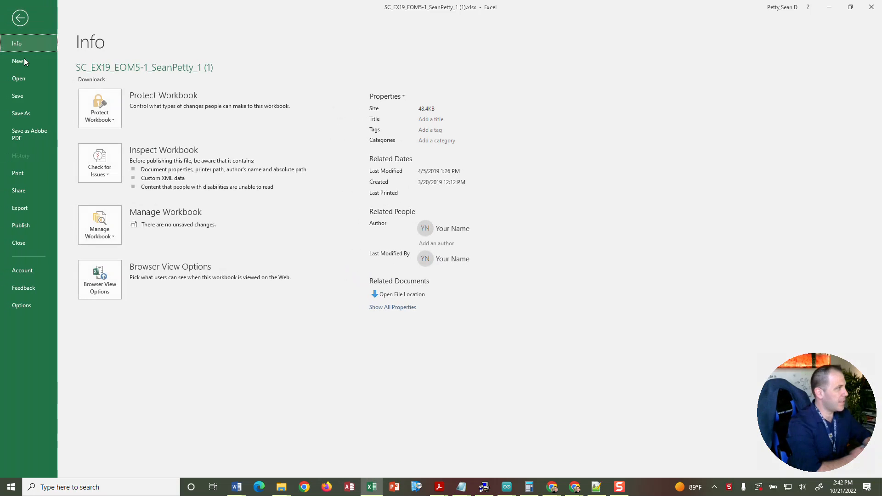
left_click(22, 113)
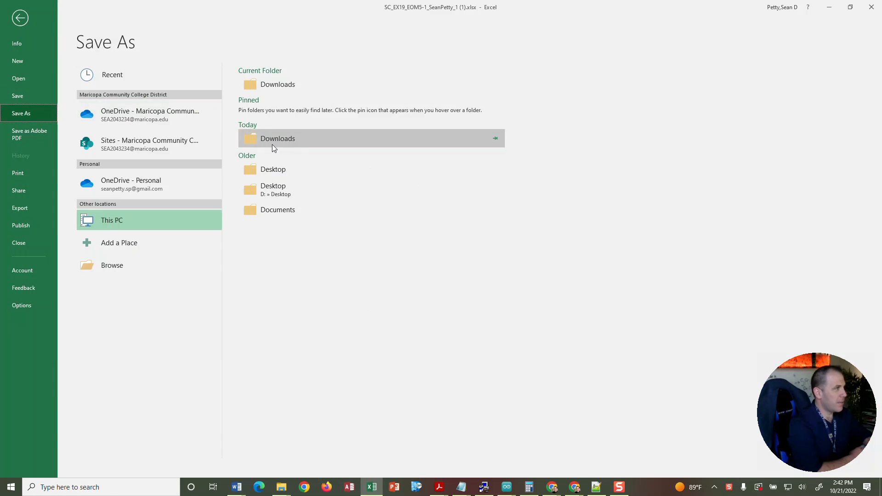
left_click(273, 170)
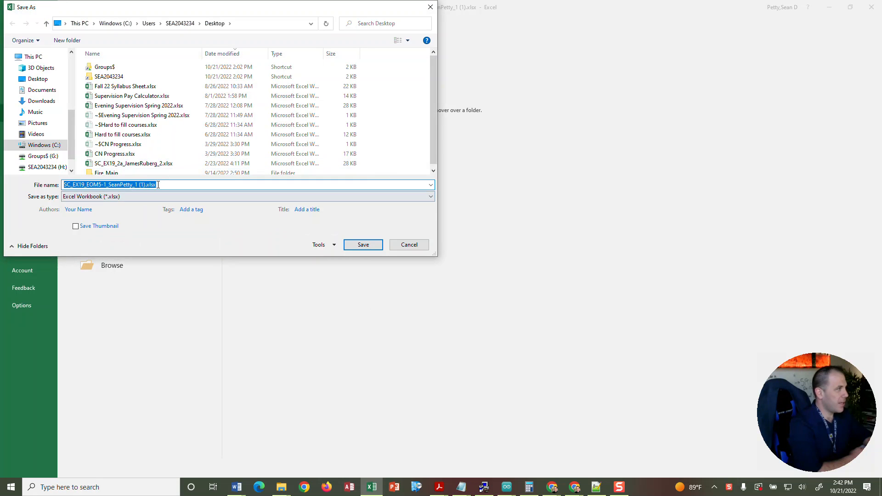
key("End")
key("Left")
key("Left")
key("Left")
key("Left")
key("Left")
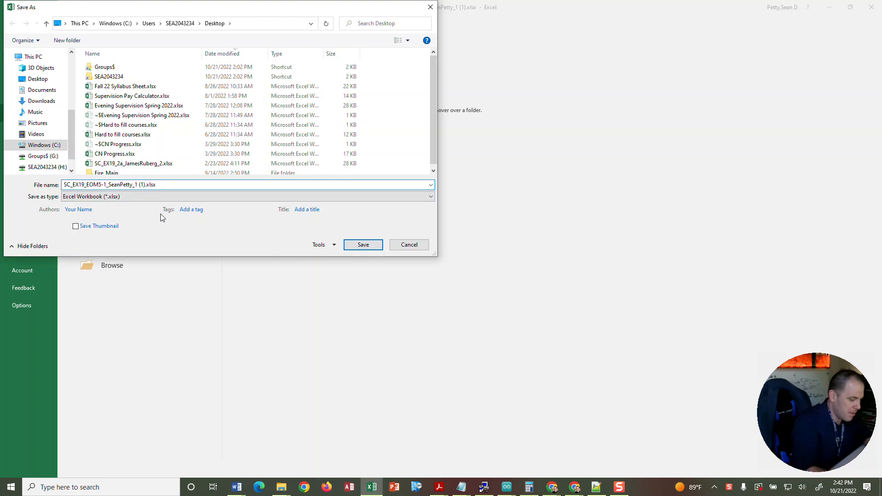
key("BackSpace")
key("BackSpace")
key("BackSpace")
key("BackSpace")
key("BackSpace")
type("2")
left_click(186, 188)
left_click(361, 244)
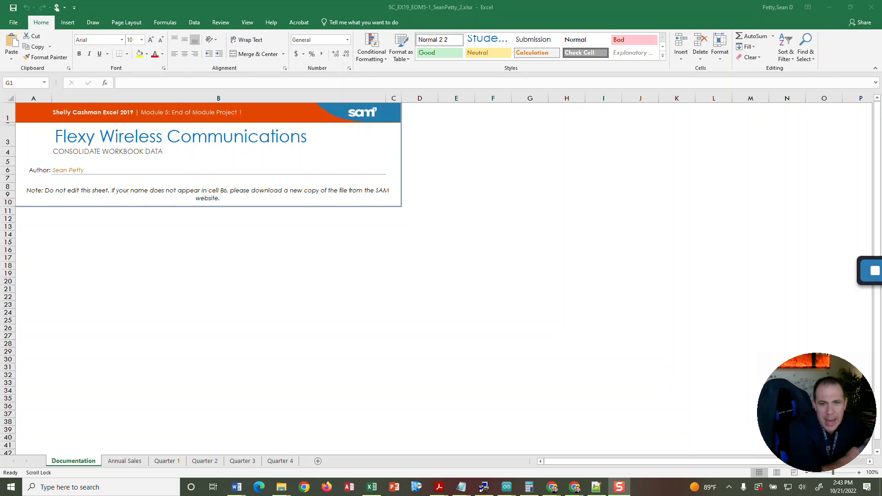
On the Annual Sales sheet, enter a SUM formula in B5 that references cell B5 of the Quarter 1 sheet.
left_click(125, 460)
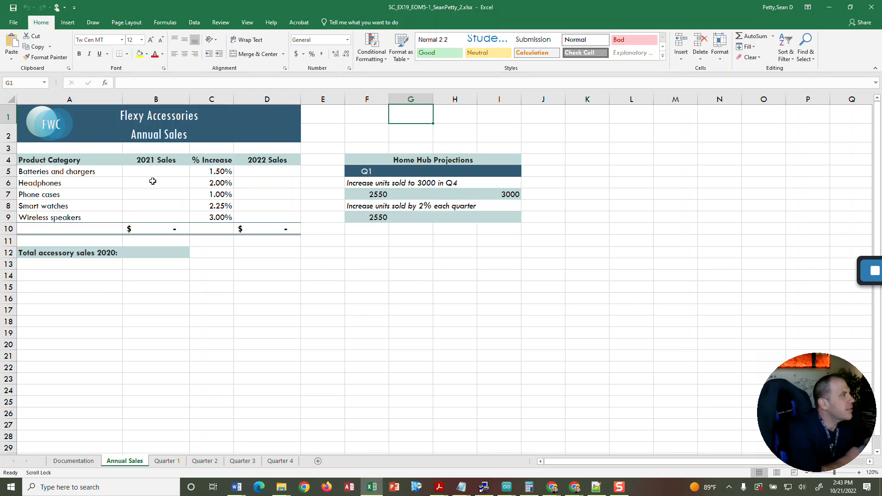
left_click(147, 166)
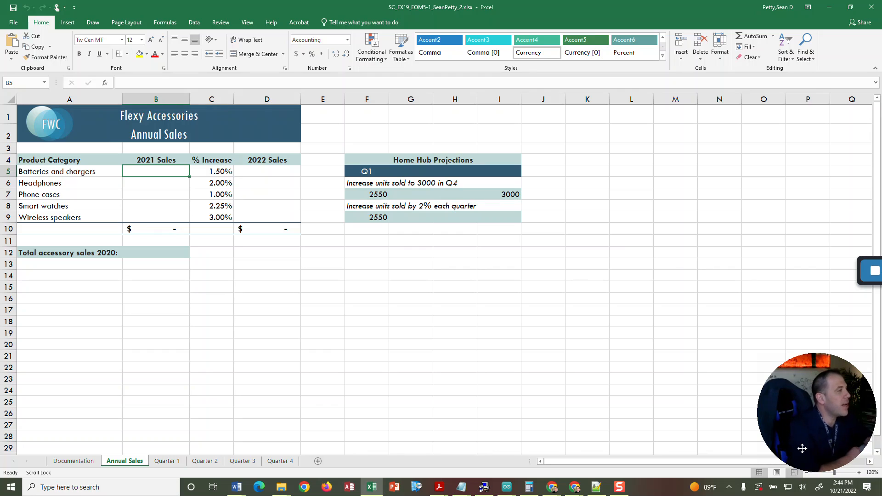
left_click(166, 185)
key("Up")
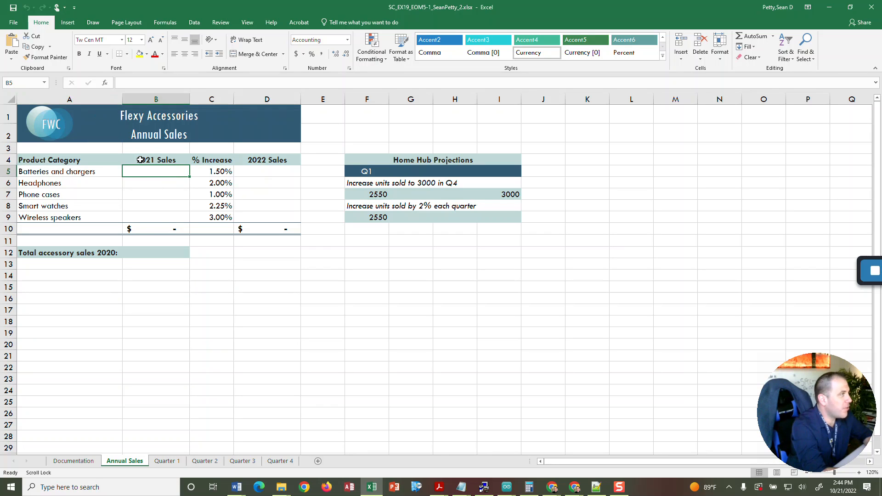
left_click(148, 82)
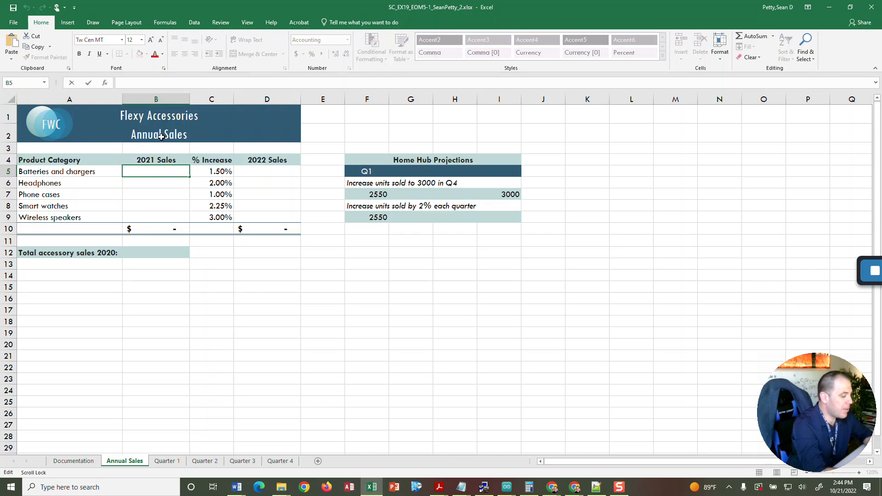
type("=")
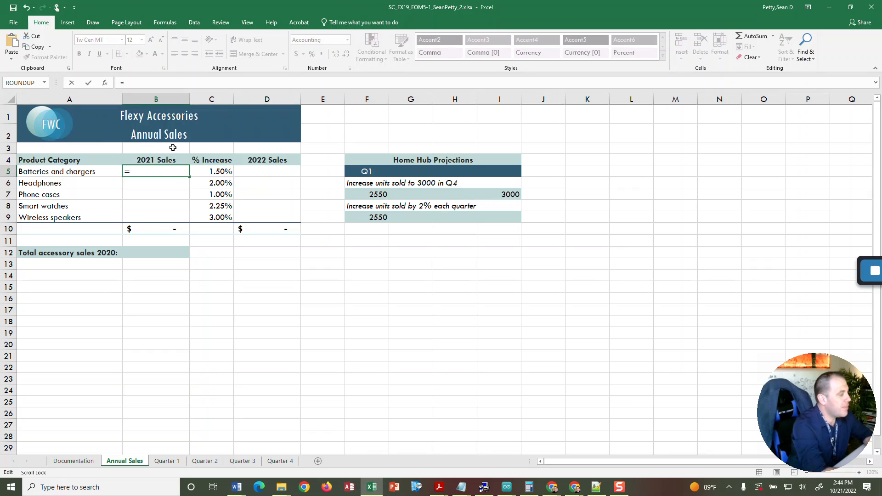
type("Sum")
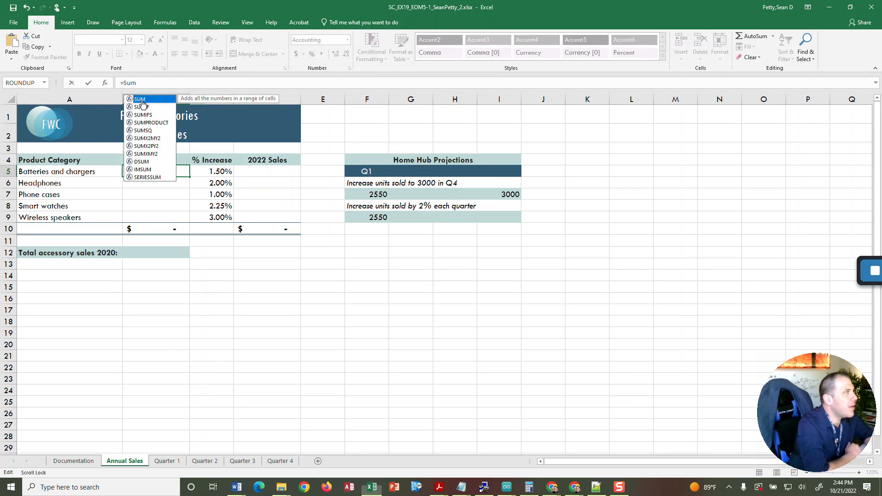
key("Tab")
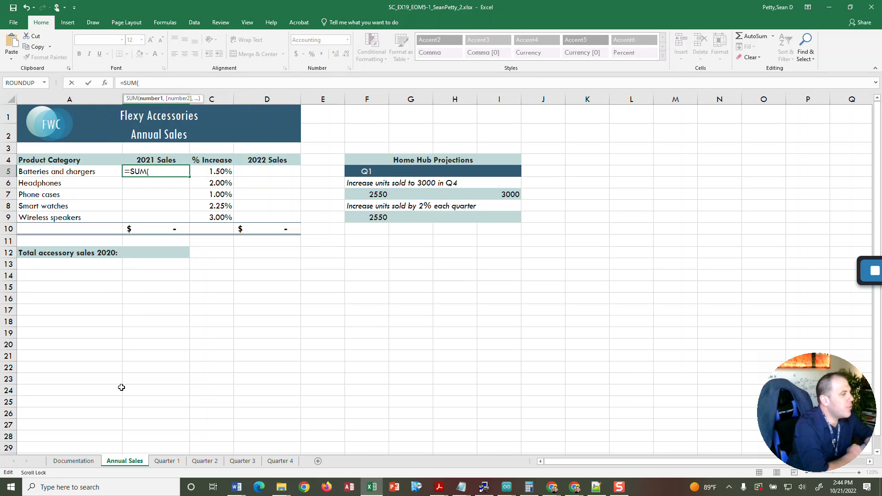
left_click(170, 461)
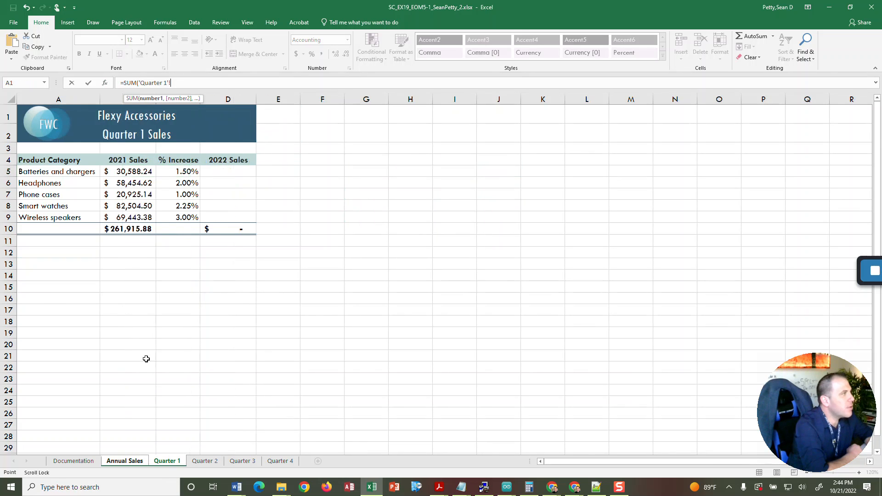
left_click(124, 173)
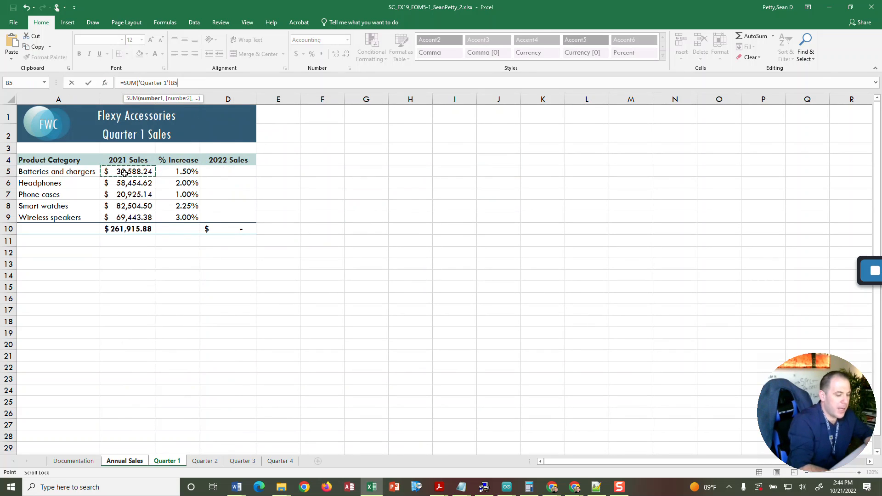
key("Return")
Add cell B5 of the Quarter 2 sheet as the second argument of the SUM formula in Annual Sales B5.
left_click(161, 174)
left_click(178, 83)
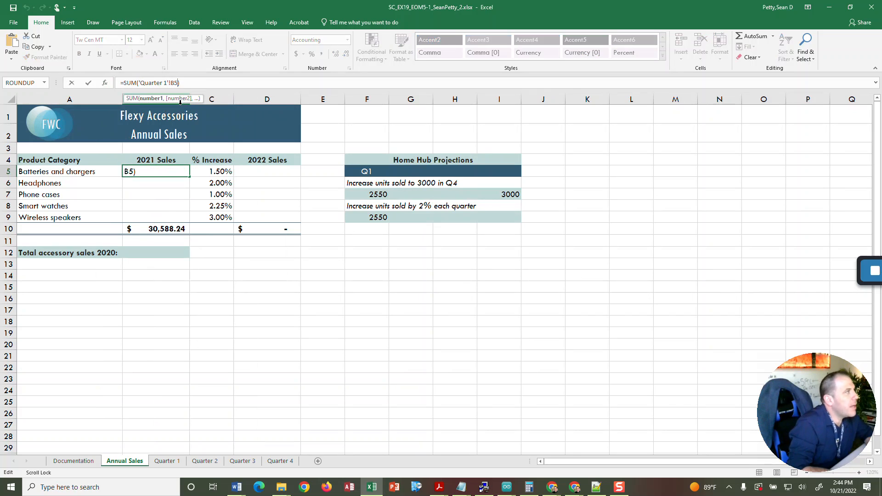
type(",")
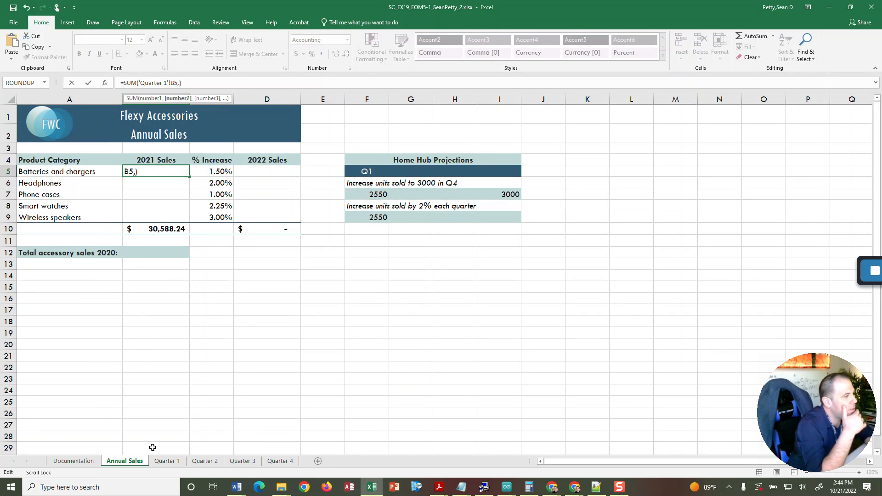
left_click(205, 461)
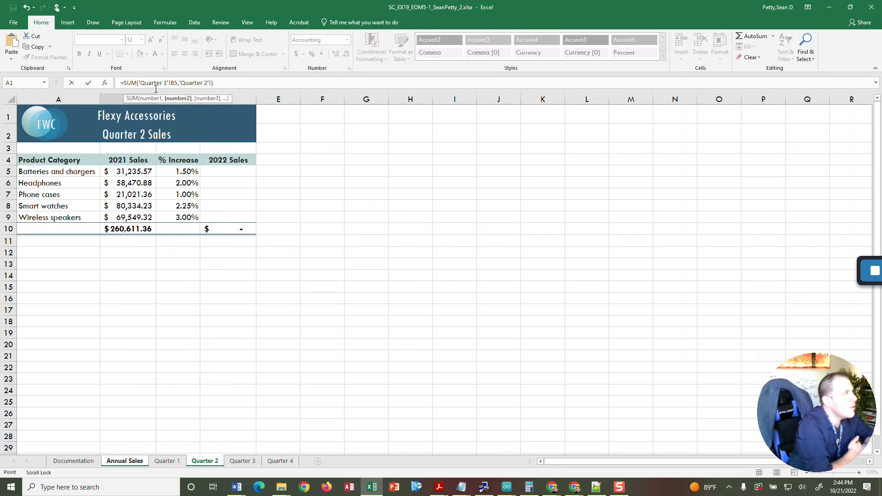
left_click(129, 172)
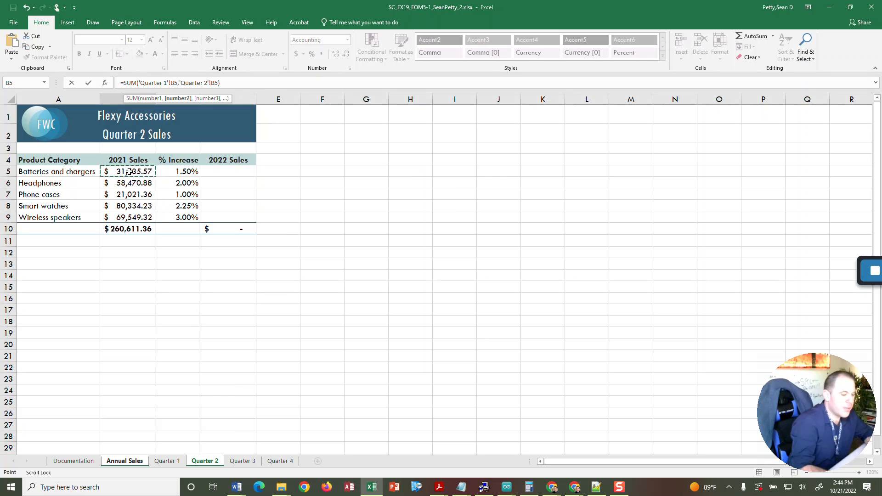
key("Return")
Extend the SUM formula in Annual Sales B5 with cell B5 of the Quarter 3 sheet as third argument.
left_click(146, 172)
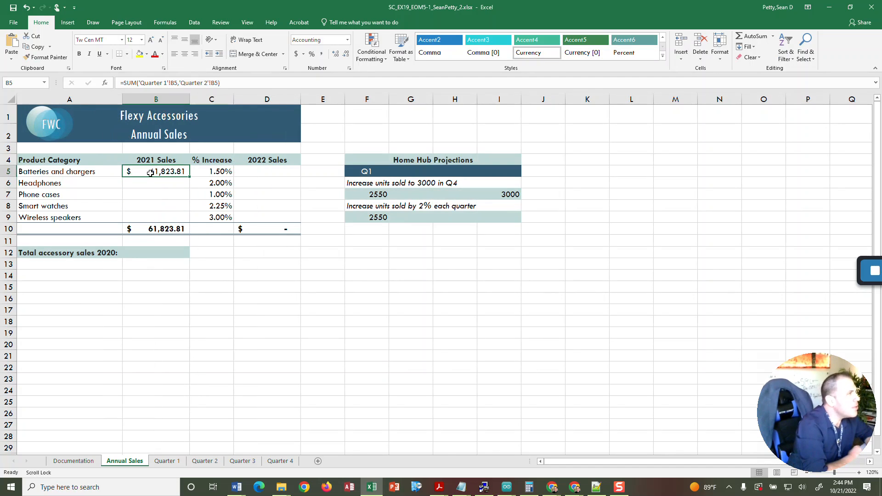
left_click(220, 83)
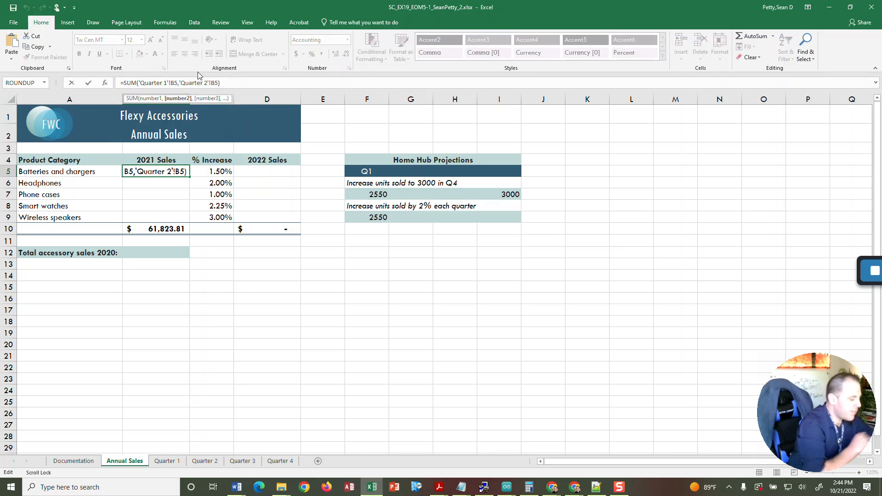
type(",")
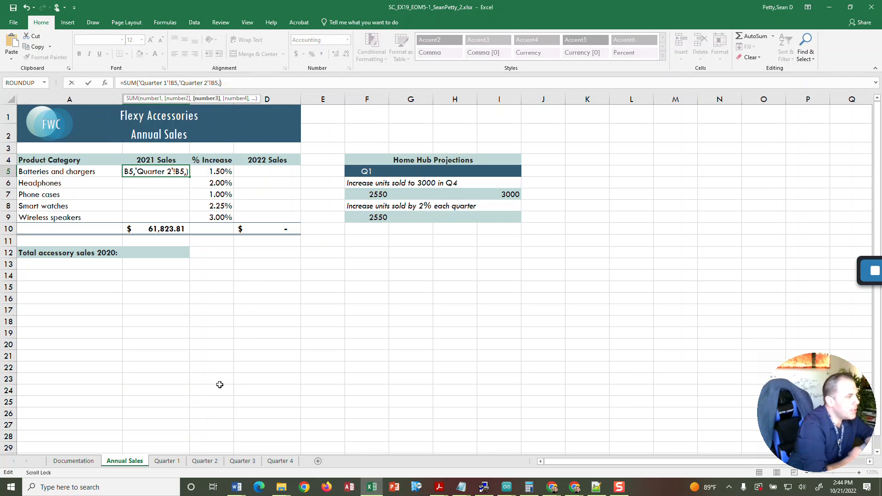
left_click(242, 462)
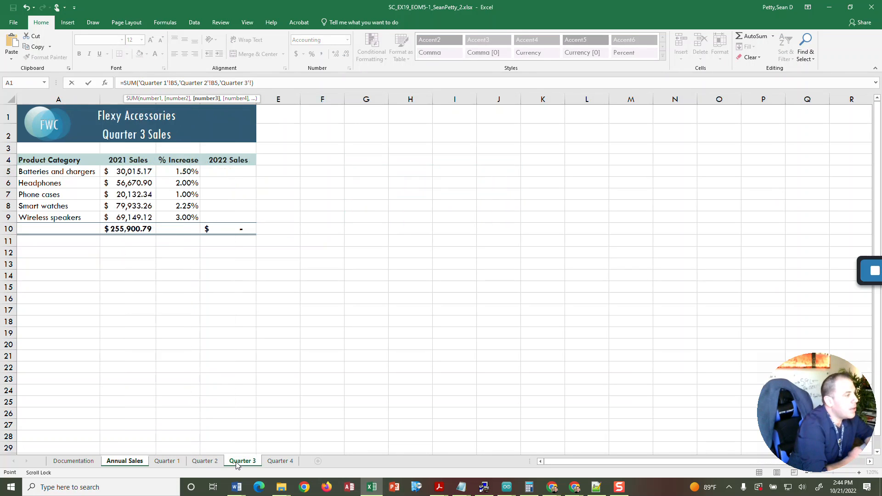
left_click(140, 173)
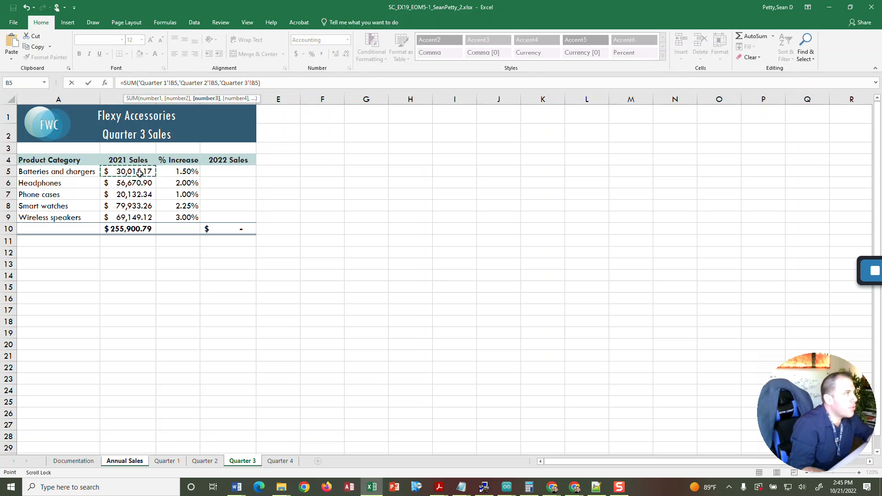
key("Return")
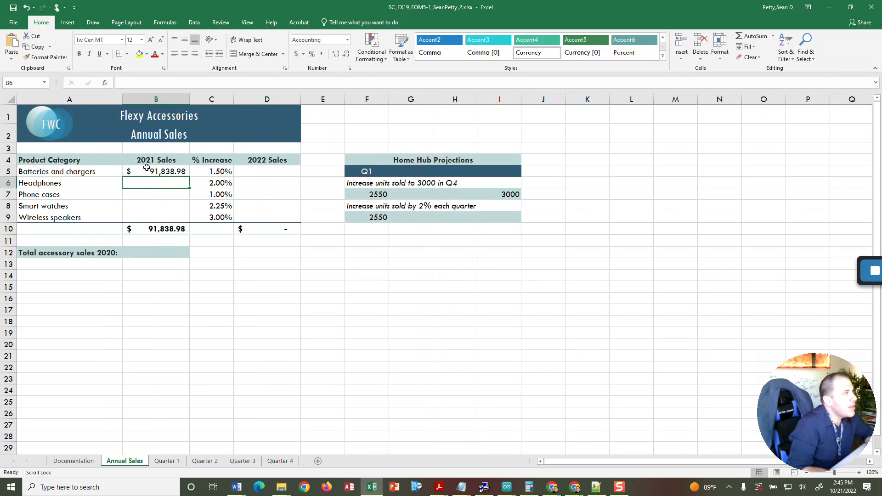
Complete the SUM formula in Annual Sales B5 by adding cell B5 of the Quarter 4 sheet as fourth argument.
left_click(170, 169)
left_click(269, 82)
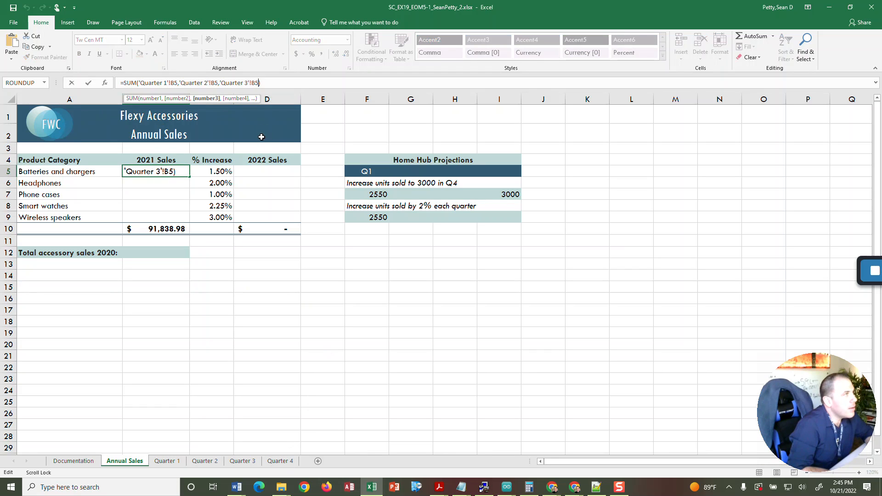
type(",")
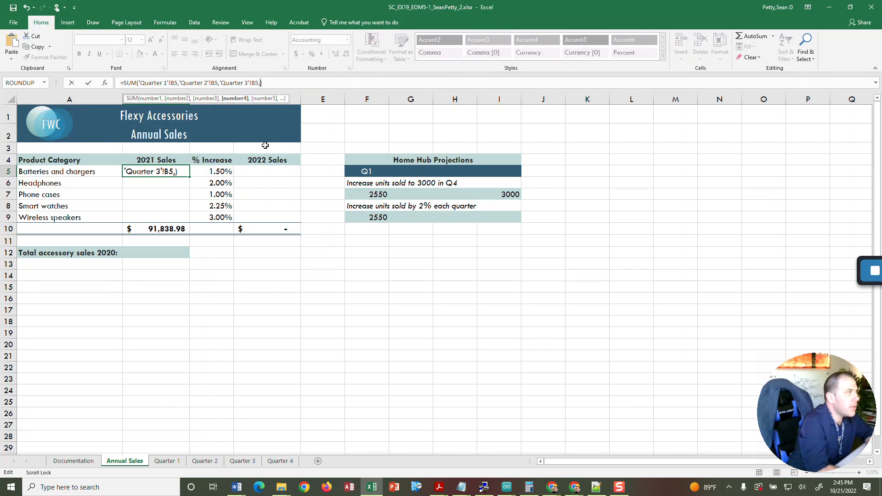
left_click(279, 461)
left_click(128, 174)
key("Return")
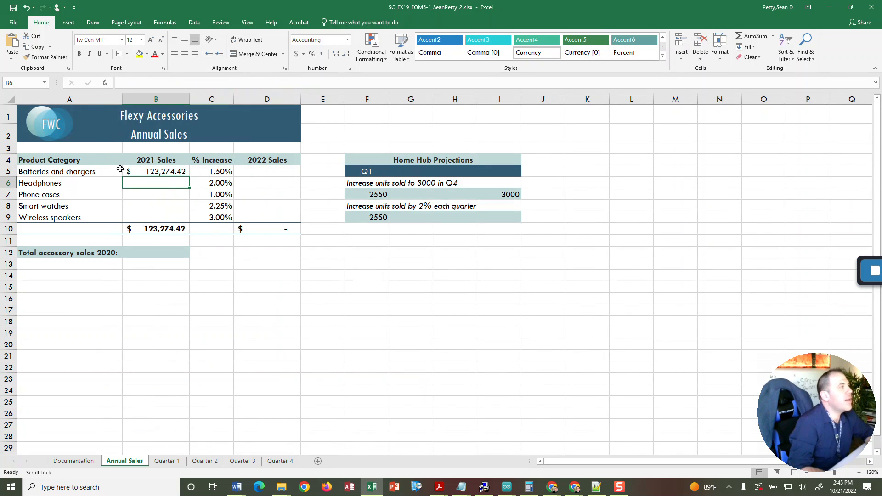
Fill the 2021 Sales formula from B5 down through B9 for the remaining product categories.
left_click(164, 174)
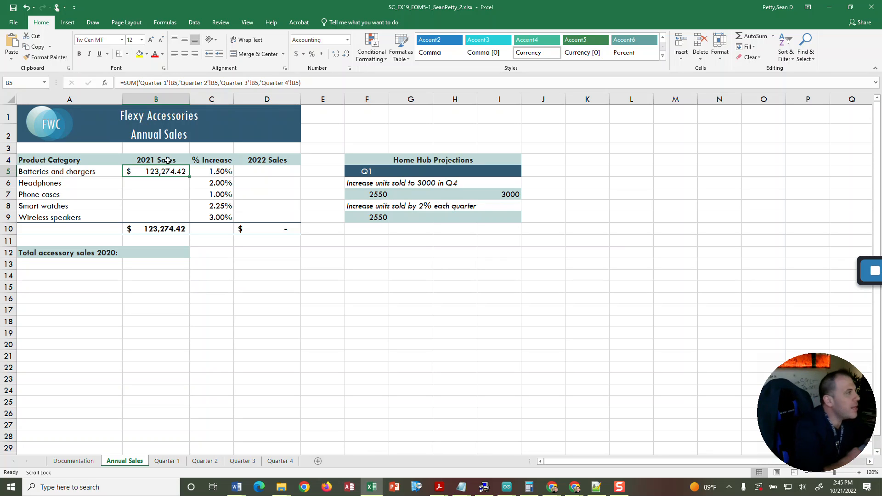
left_click_drag(190, 177, 190, 221)
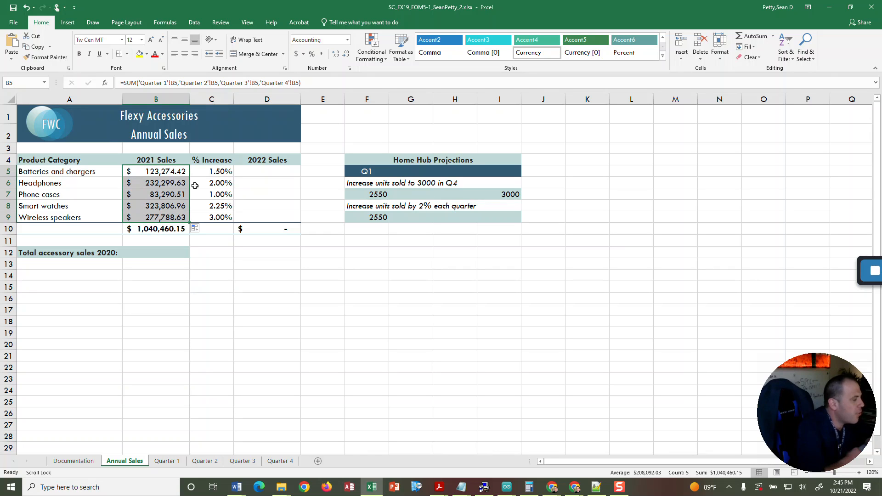
key("ctrl+z")
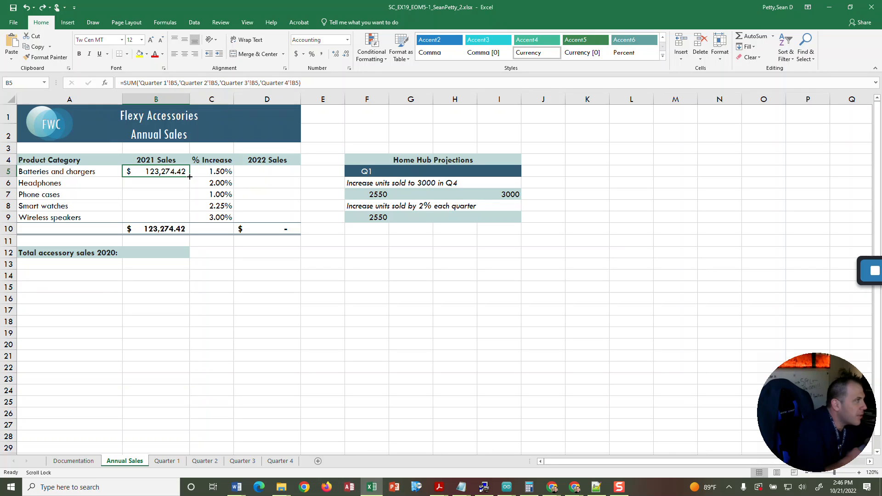
left_click_drag(189, 177, 185, 219)
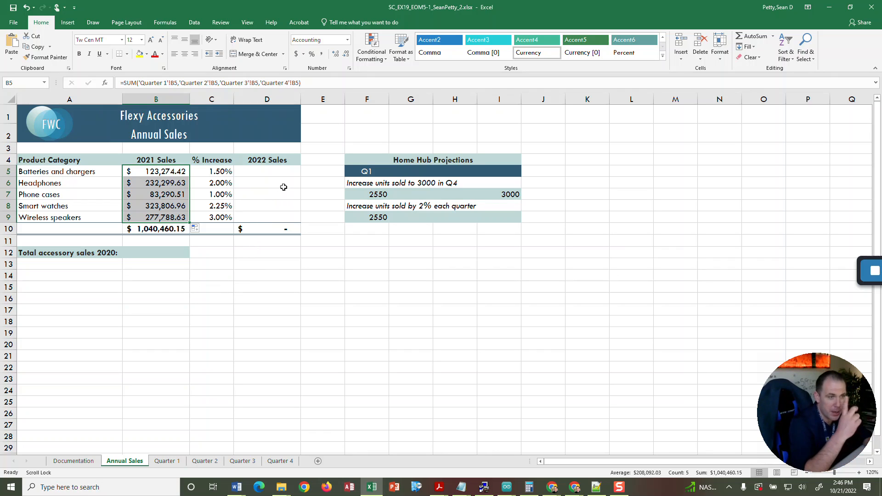
Select cell B12 for the 2020 accessory total, switch to Chrome and open the downloaded support file Support_EX19_EOM5-1_Accessories.xlsx.
left_click(253, 173)
left_click(152, 252)
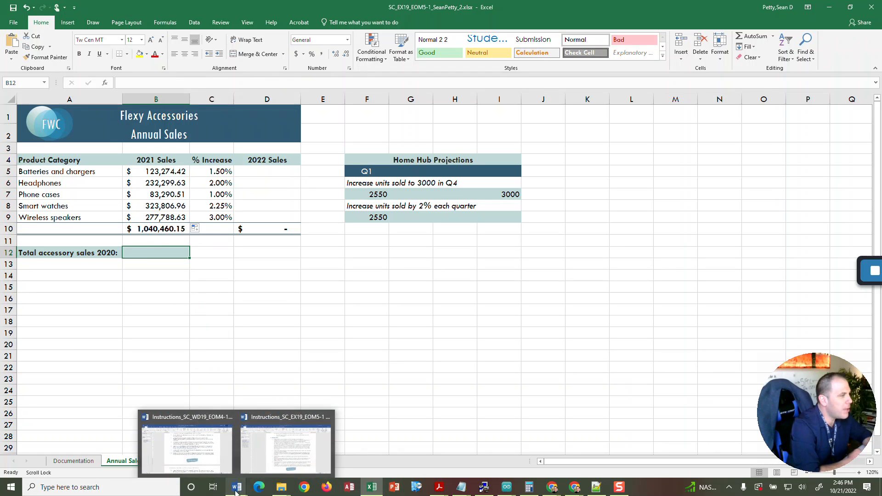
left_click(282, 488)
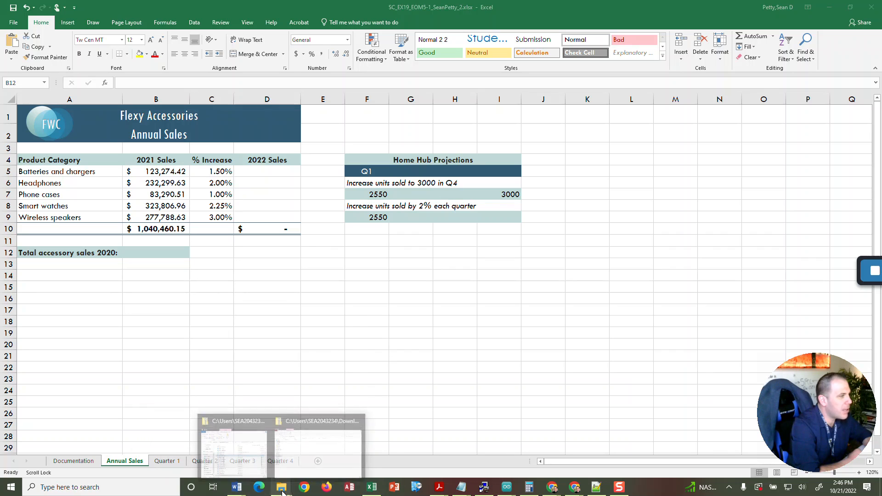
mouse_move(574, 487)
left_click(535, 460)
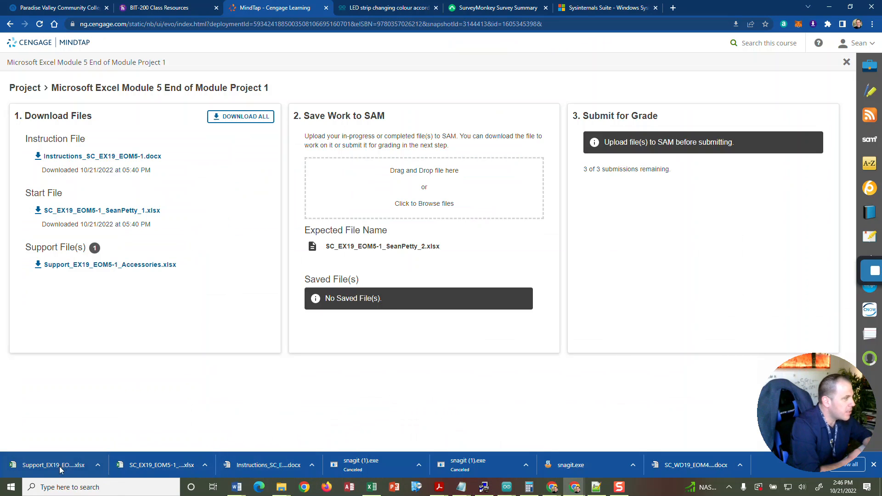
left_click(98, 465)
left_click(124, 408)
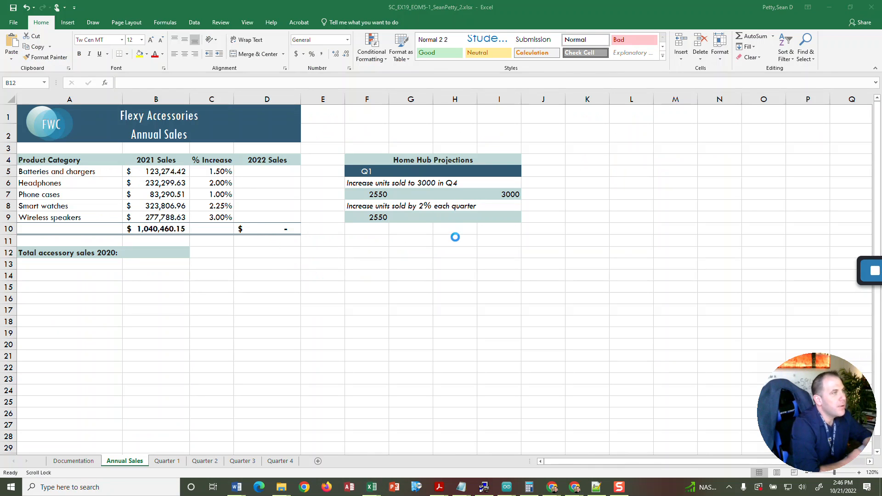
Enter a formula in Annual Sales B12 that references cell B10 on the Accessories sheet of the Support_EX19_EOM5-1_Accessories (1).xlsx workbook.
left_click_drag(611, 6, 881, 175)
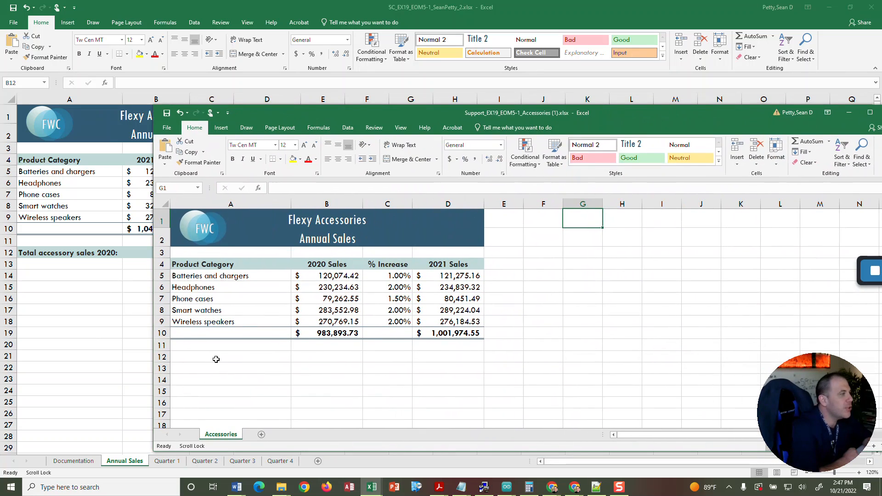
left_click(332, 334)
left_click_drag(488, 110, 881, 138)
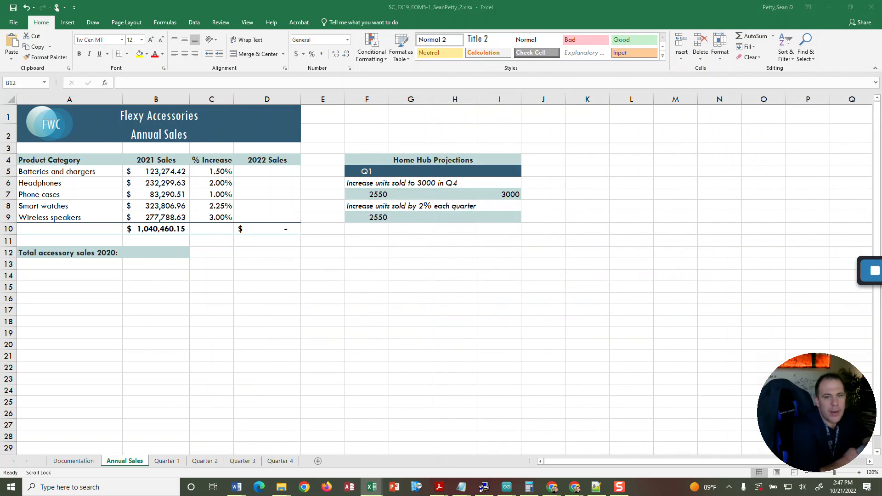
left_click(149, 252)
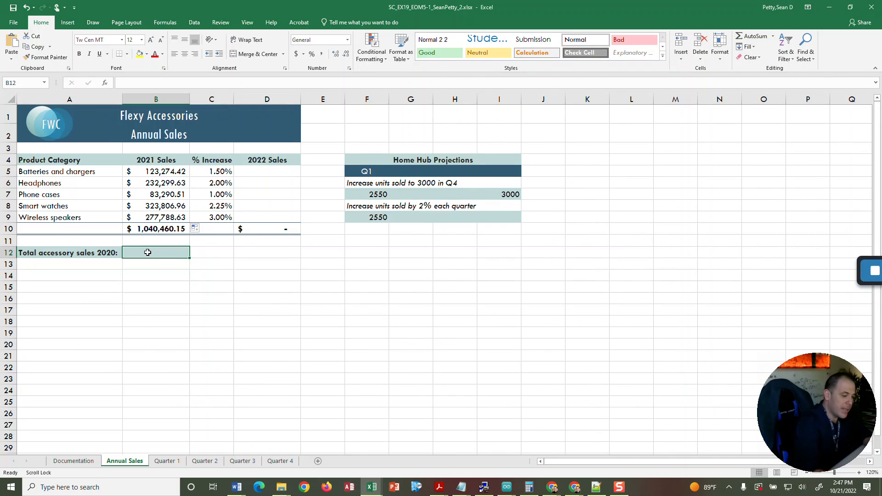
type("=")
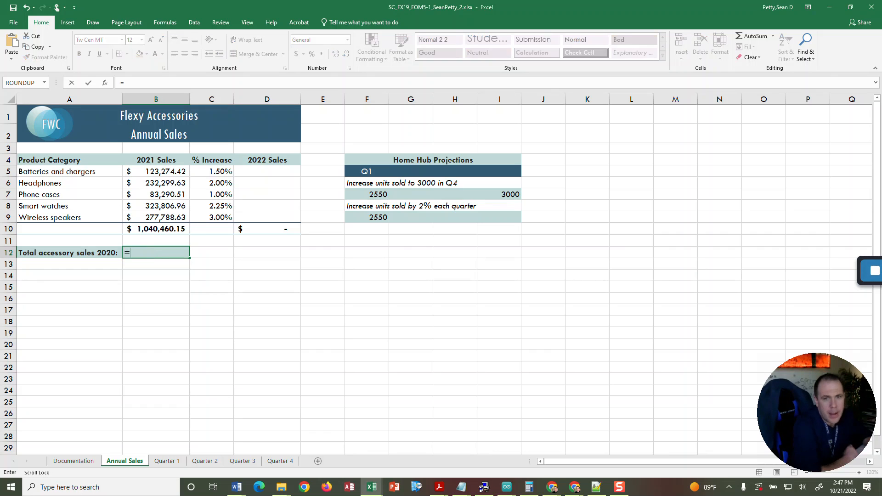
left_click_drag(881, 112, 548, 109)
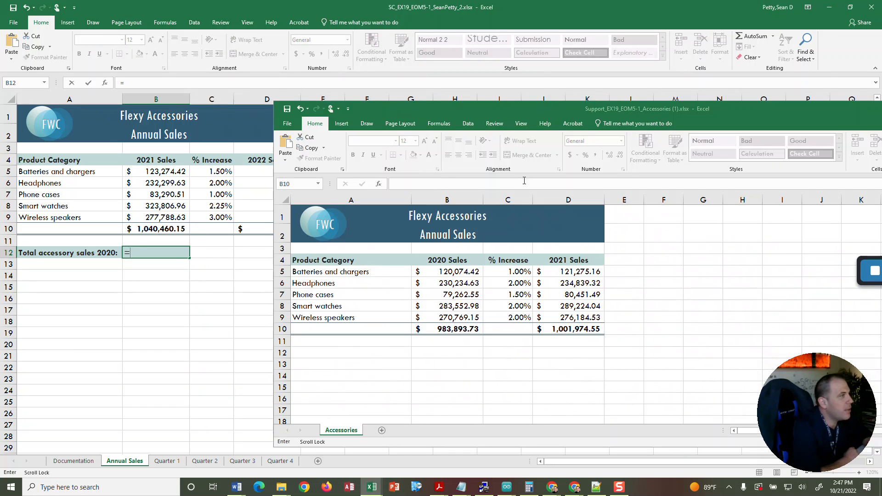
left_click(452, 326)
left_click(451, 326)
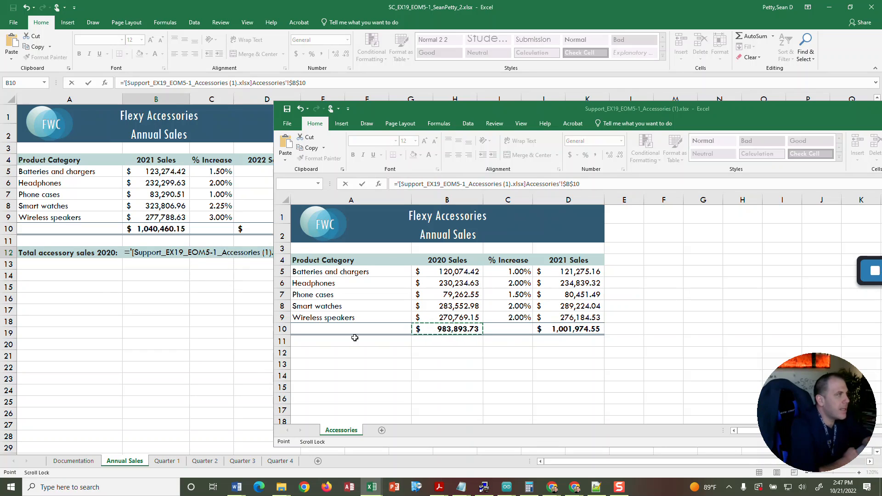
key("Return")
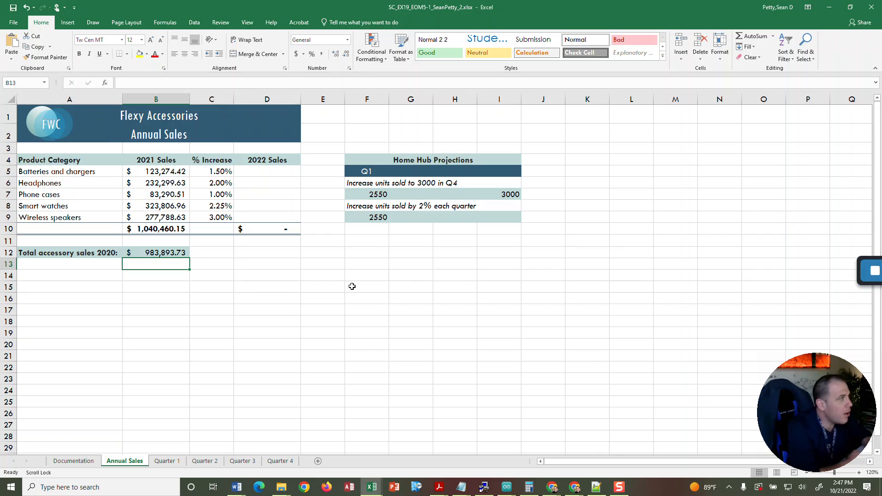
Look through the Quarter 1, Quarter 2, Quarter 3 and Quarter 4 sheets and compare their layout with Annual Sales.
key("alt+Tab")
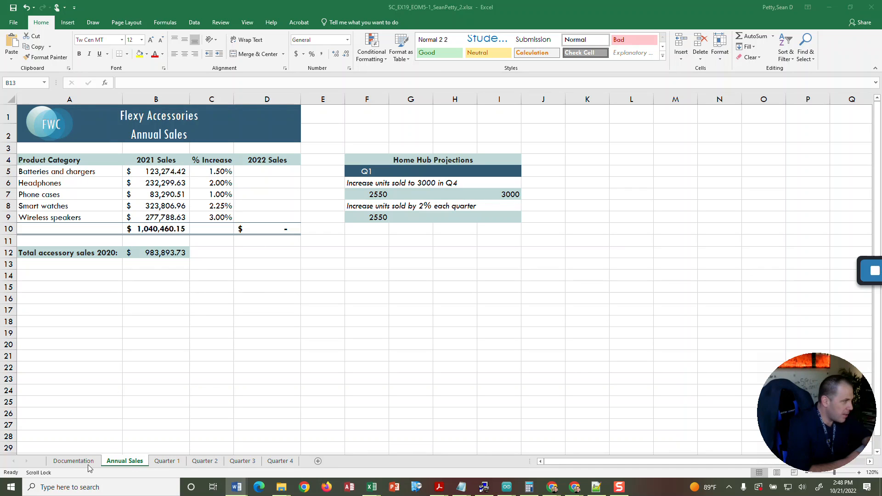
left_click(163, 462)
left_click(204, 461)
left_click(242, 461)
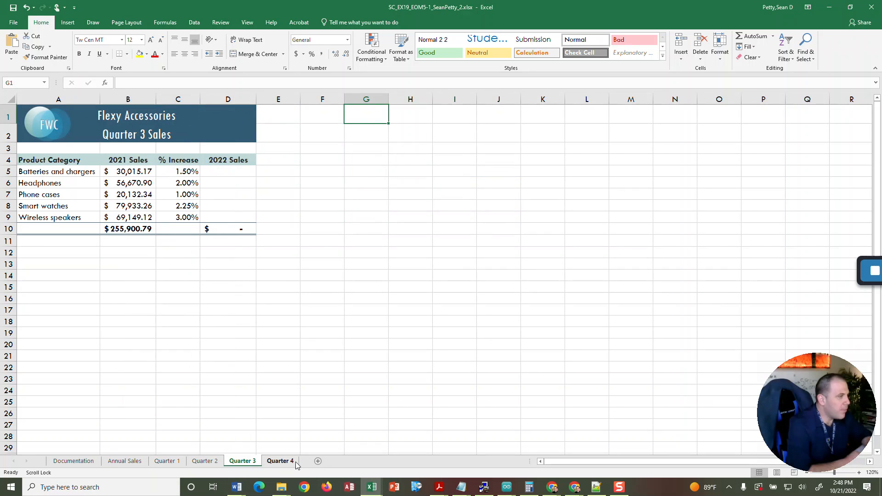
left_click(293, 462)
left_click(244, 461)
left_click(205, 464)
left_click(168, 464)
left_click(134, 464)
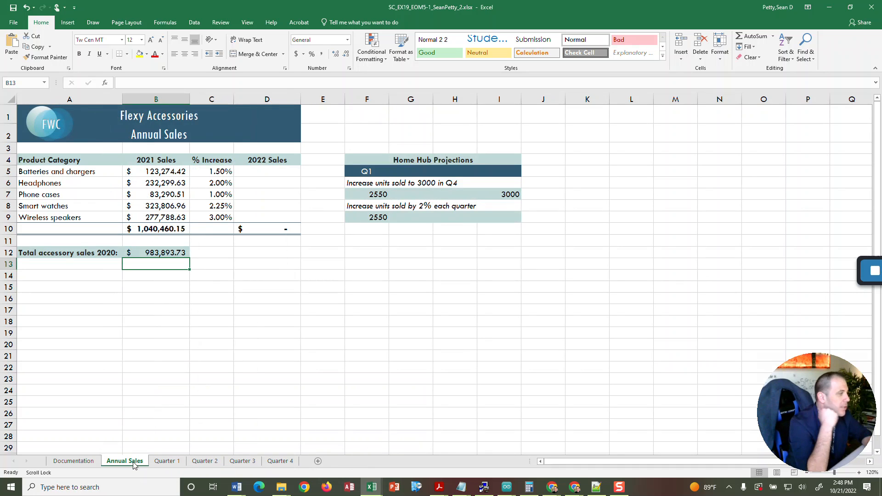
left_click(167, 462)
Group the Annual Sales, Quarter 1, Quarter 2, Quarter 3 and Quarter 4 worksheets, with Annual Sales as the active sheet.
left_click(134, 464)
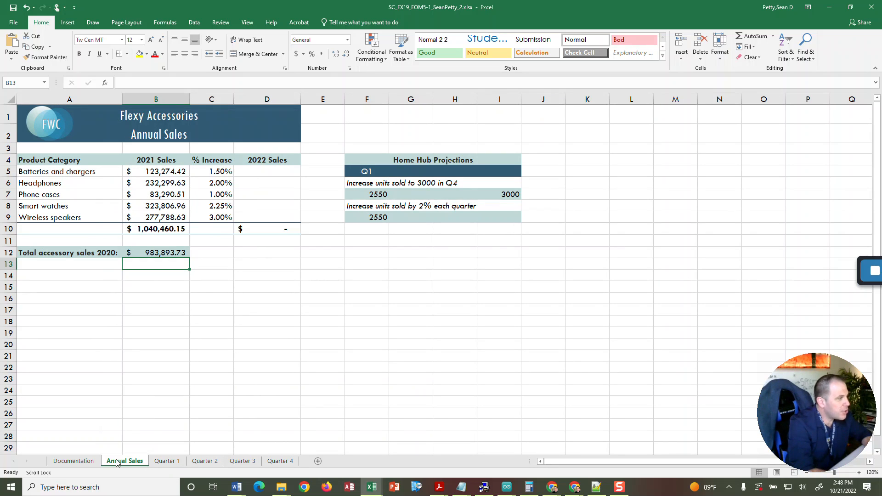
left_click(166, 461, "ctrl")
left_click(204, 461, "ctrl")
left_click(240, 461, "ctrl")
left_click(280, 462, "ctrl")
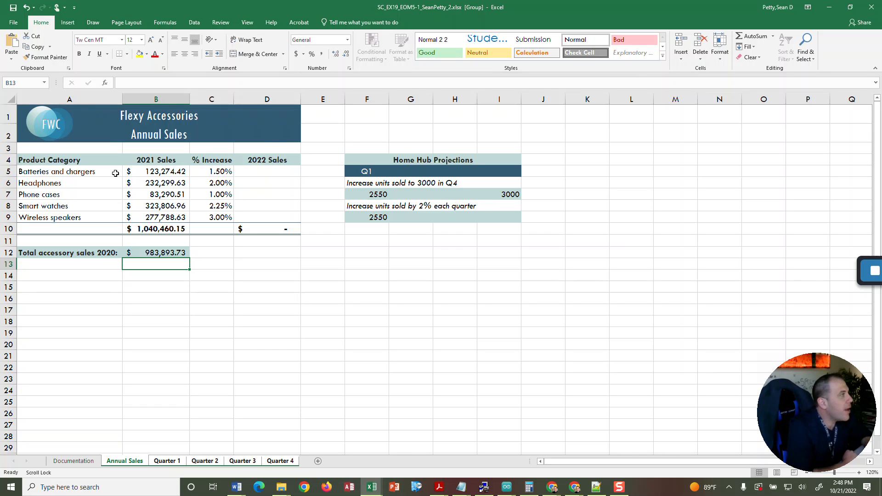
Enter the formula =TODAY() in cell F1 of the grouped worksheets.
left_click(371, 117)
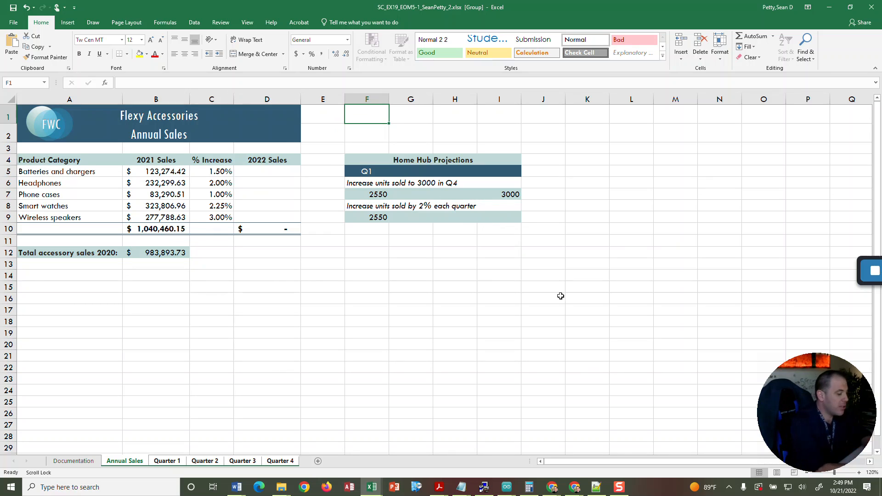
type("=")
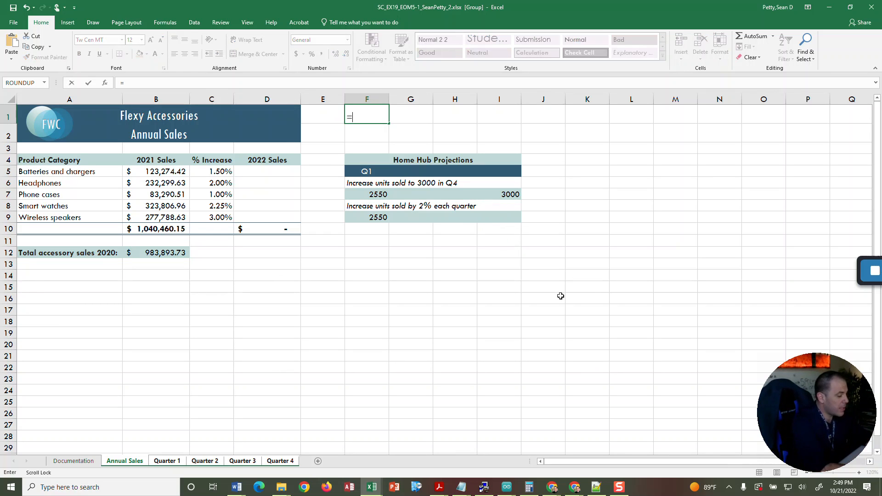
type("ay")
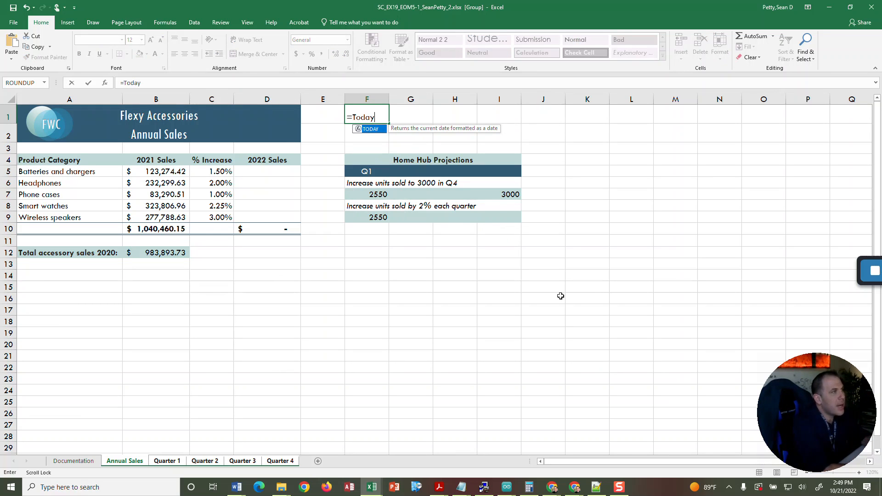
double_click(370, 130)
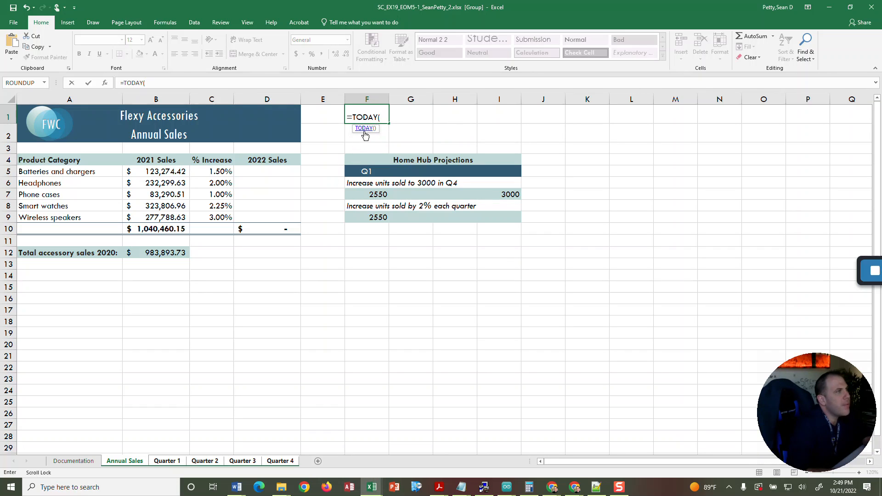
left_click(365, 129)
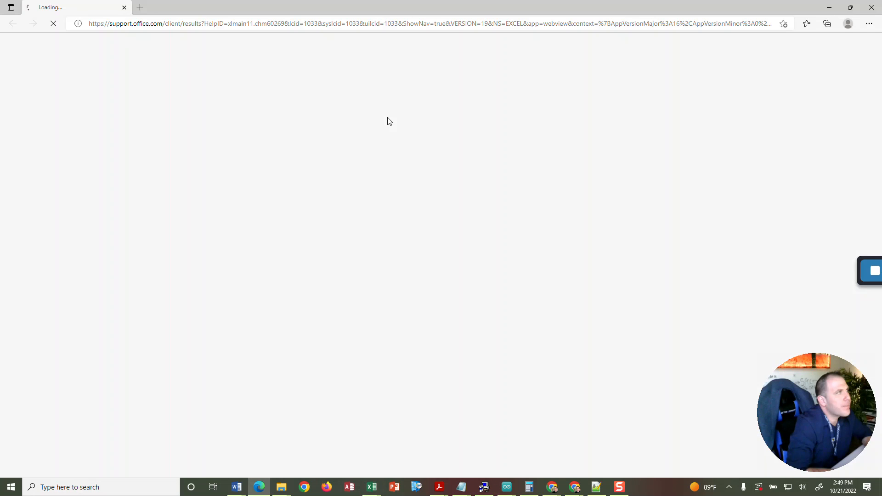
left_click(124, 7)
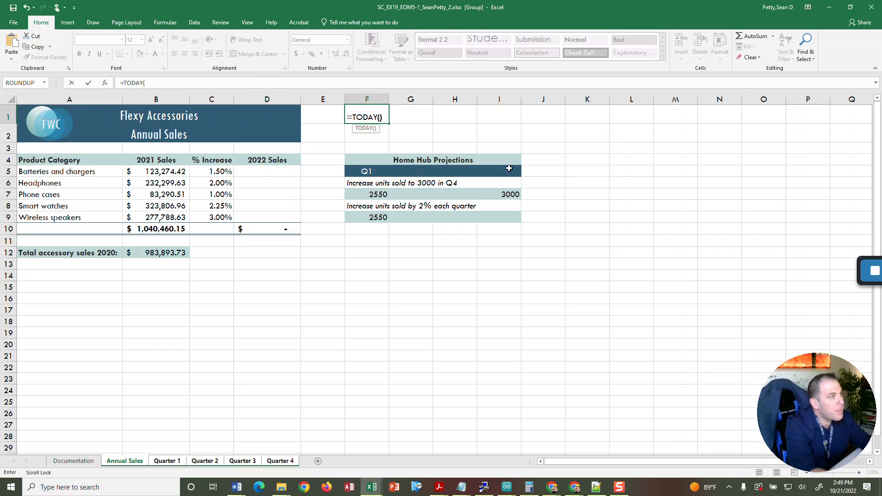
type(")")
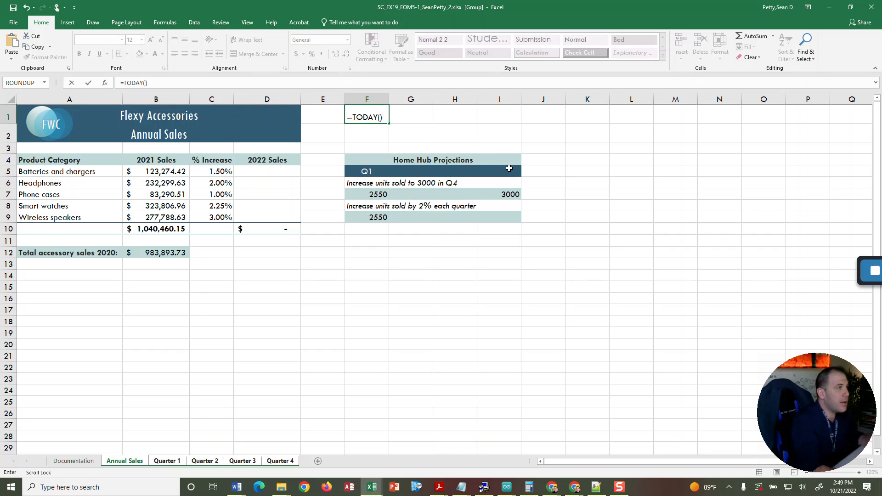
key("Return")
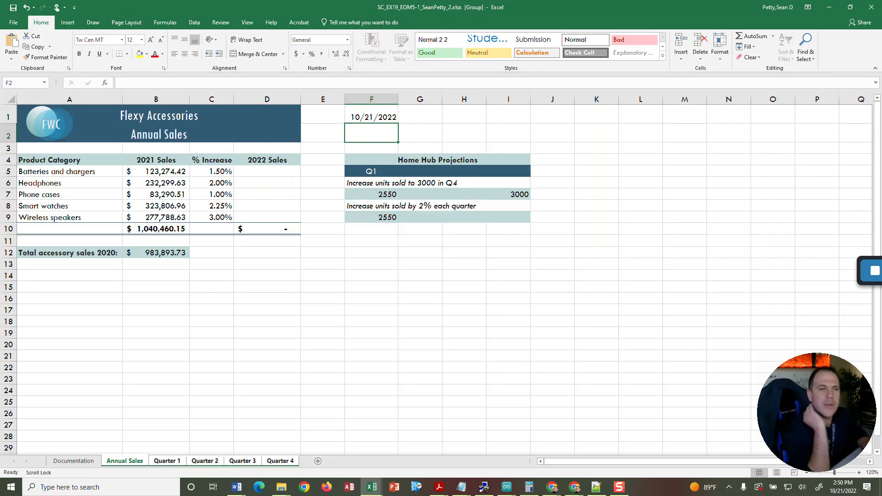
Insert the ROUNDUP function in cell D5 of the grouped worksheets and set its Num_digits argument to 0.
left_click(268, 167)
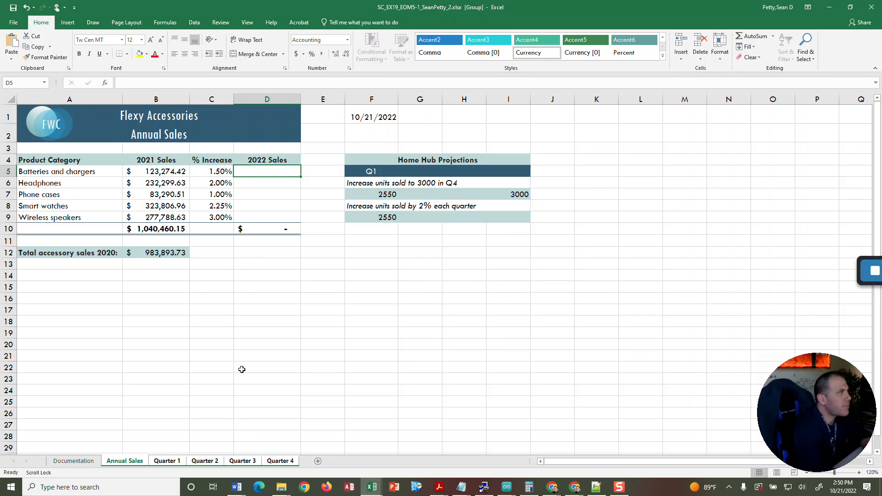
type("=")
key("Escape")
left_click(165, 22)
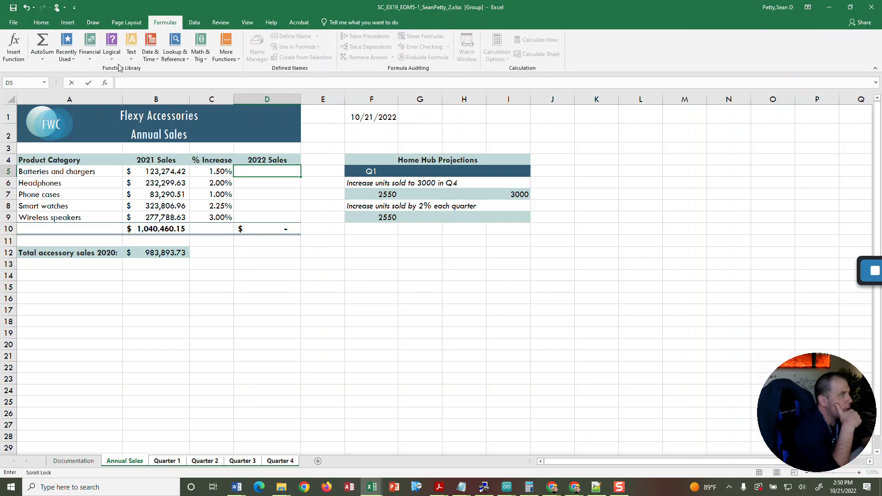
left_click(201, 50)
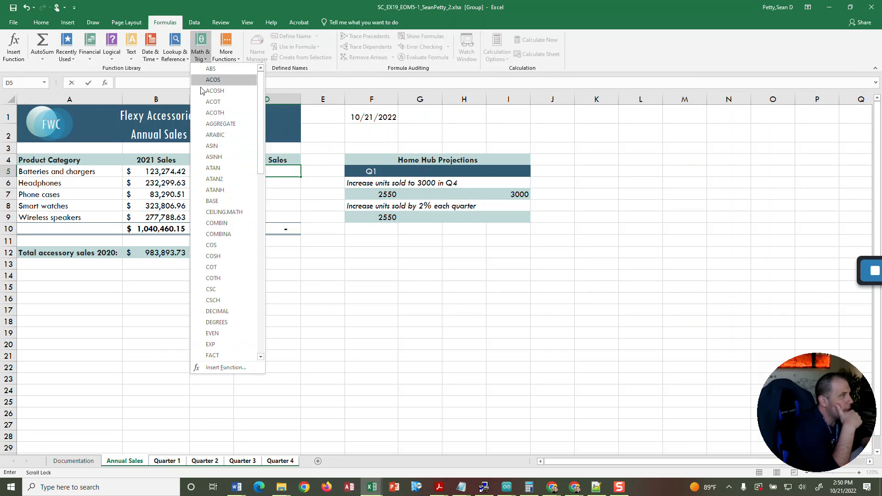
scroll(227, 234, "down", 1)
scroll(227, 236, "down", 2)
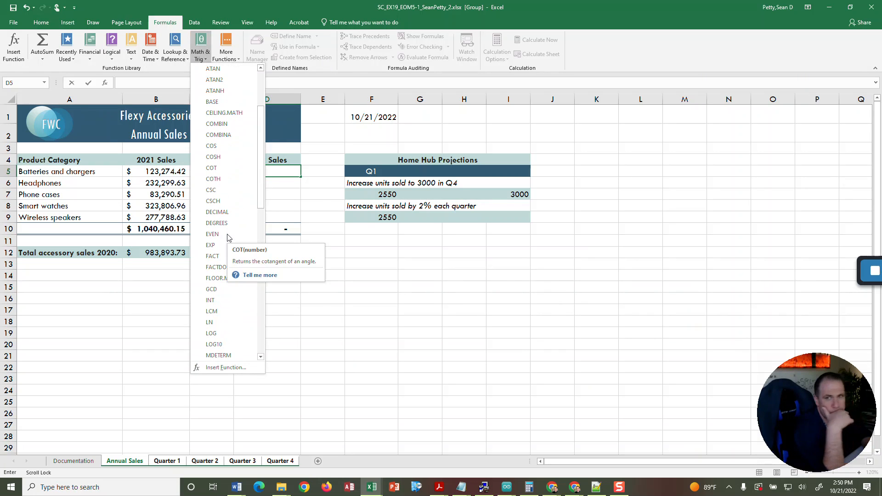
scroll(227, 275, "down", 3)
scroll(227, 289, "down", 4)
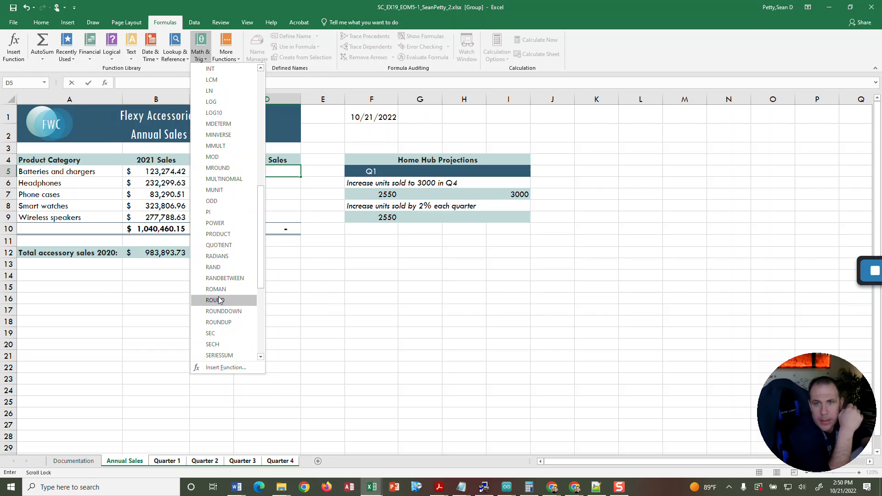
left_click(222, 322)
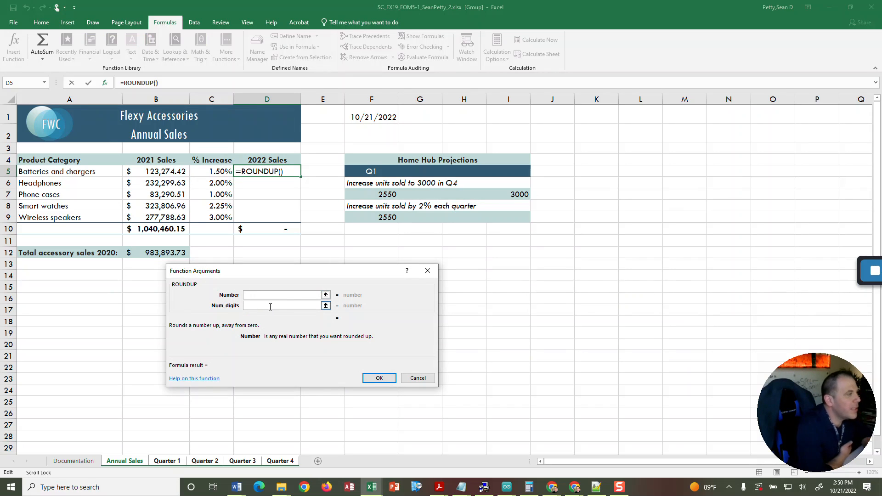
left_click(270, 306)
type("0")
Set the ROUNDUP Number argument to B5*C5+B5 and enter the function in cell D5 of the grouped worksheets.
left_click(271, 295)
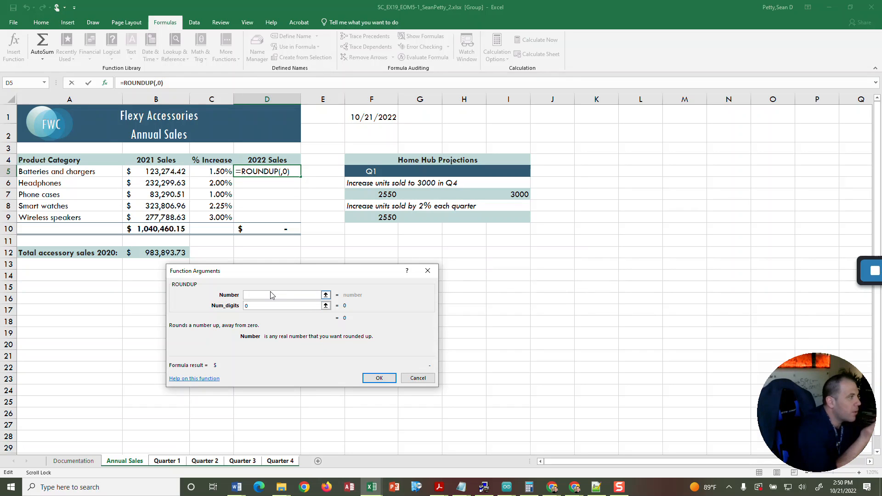
type("=")
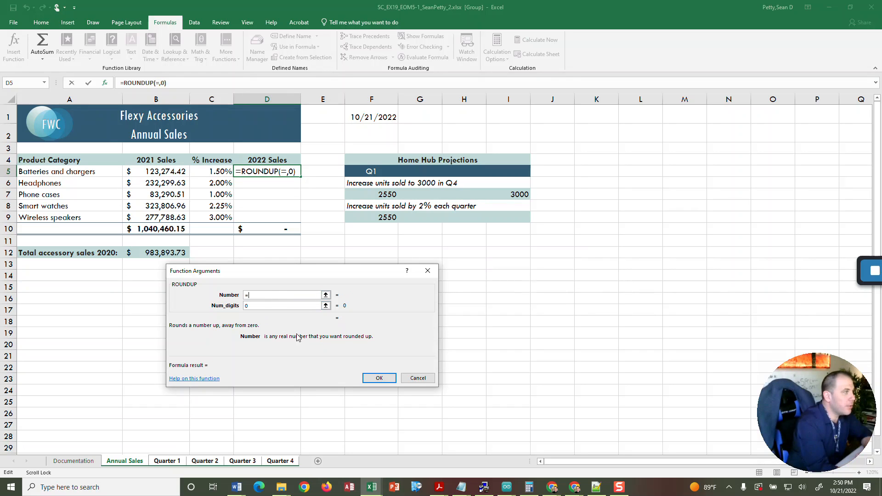
key("BackSpace")
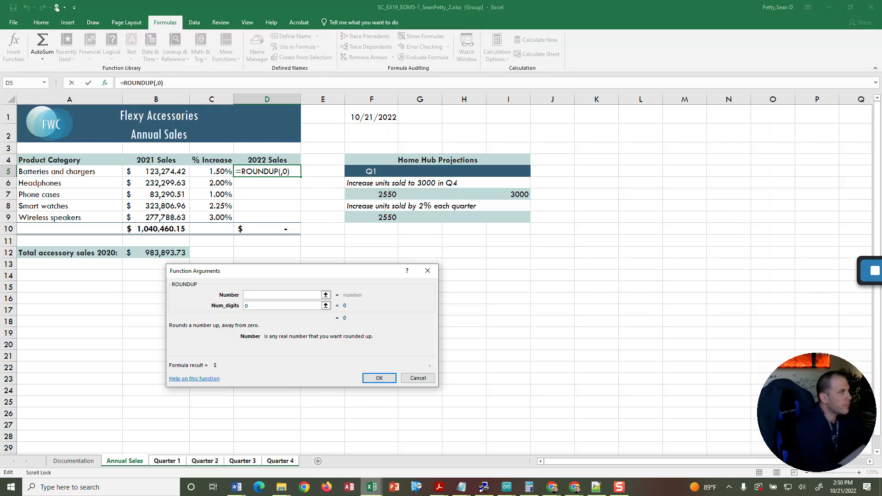
type("B5")
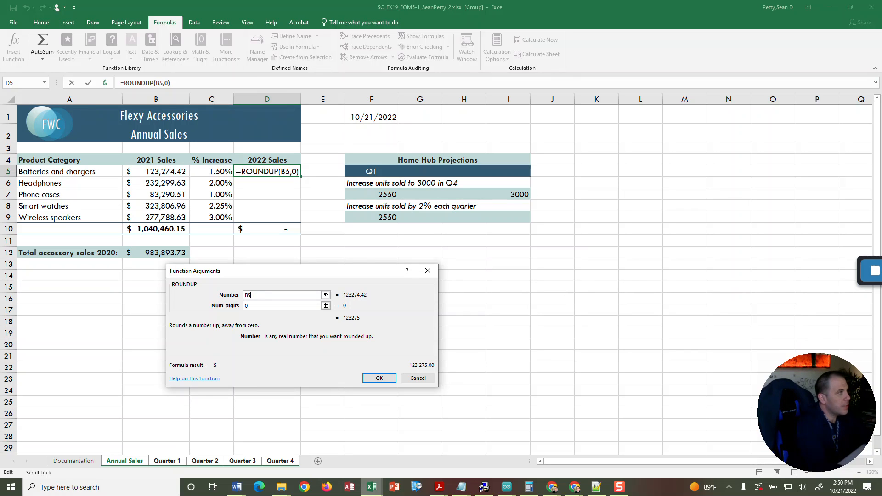
type("8")
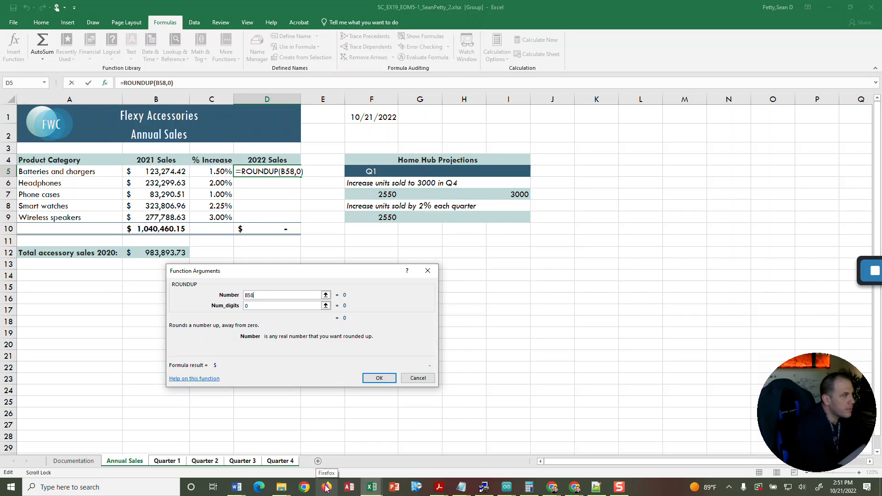
key("BackSpace")
type("*")
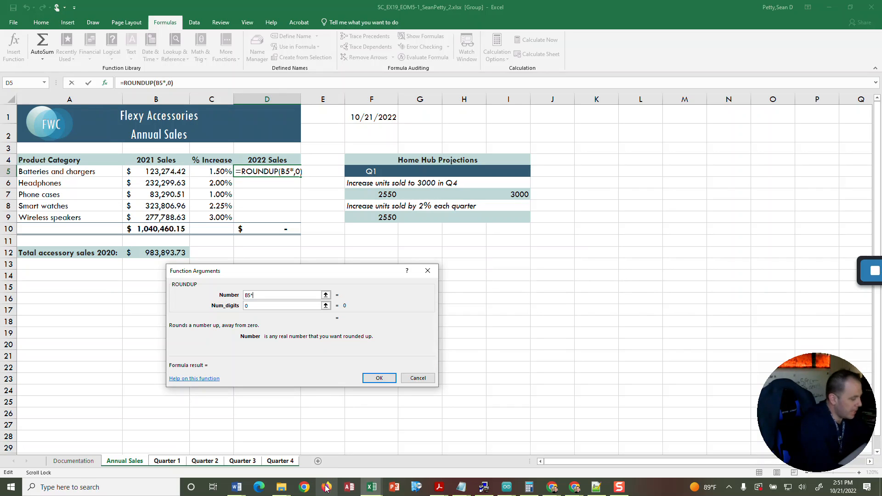
type("C5")
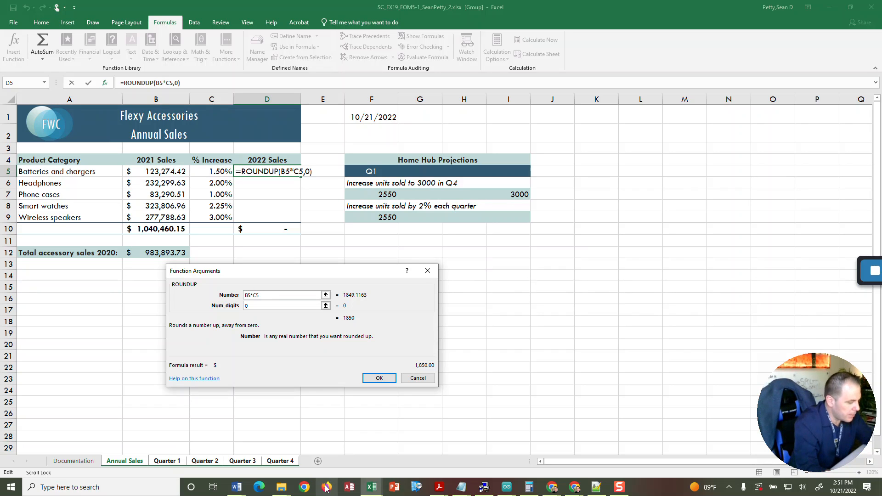
type("+")
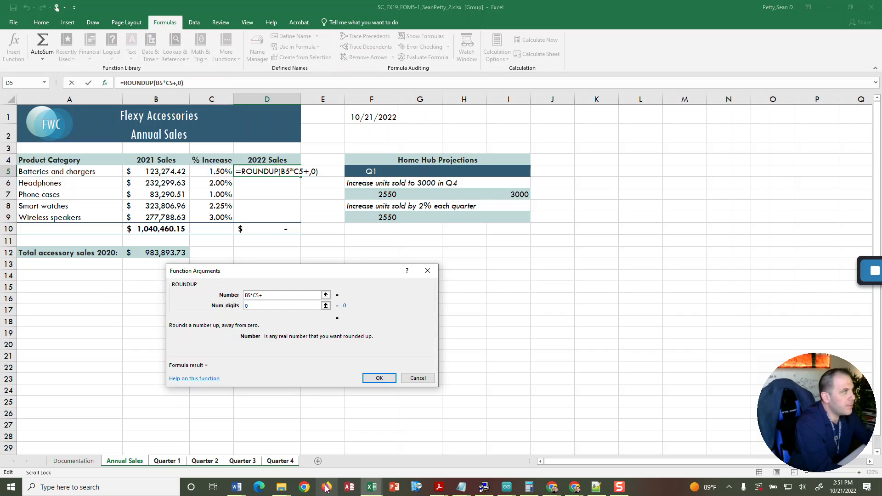
type("B5")
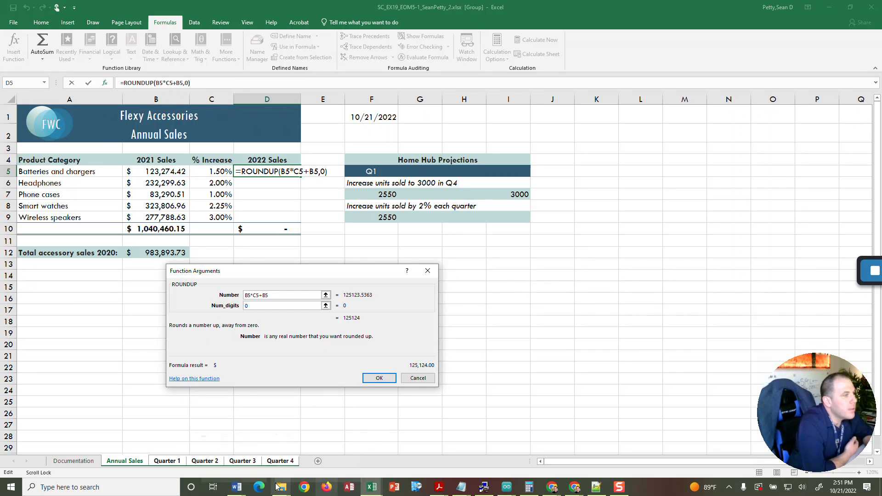
left_click(371, 378)
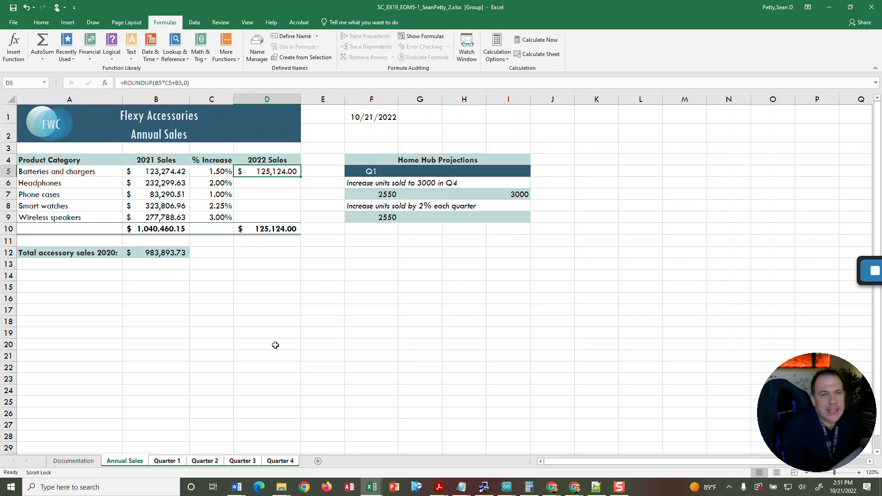
Copy the ROUNDUP formula from D5 down through D9 in the grouped worksheets and check the formula in D8.
left_click_drag(301, 176, 298, 219)
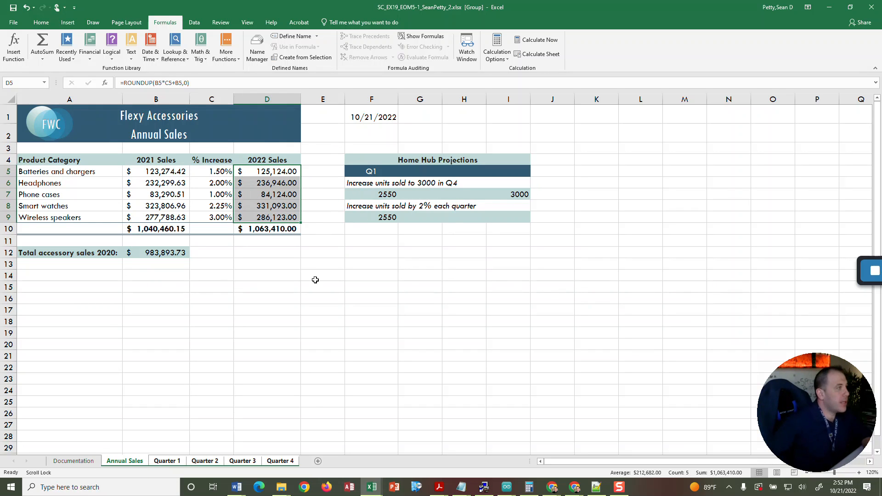
left_click(263, 207)
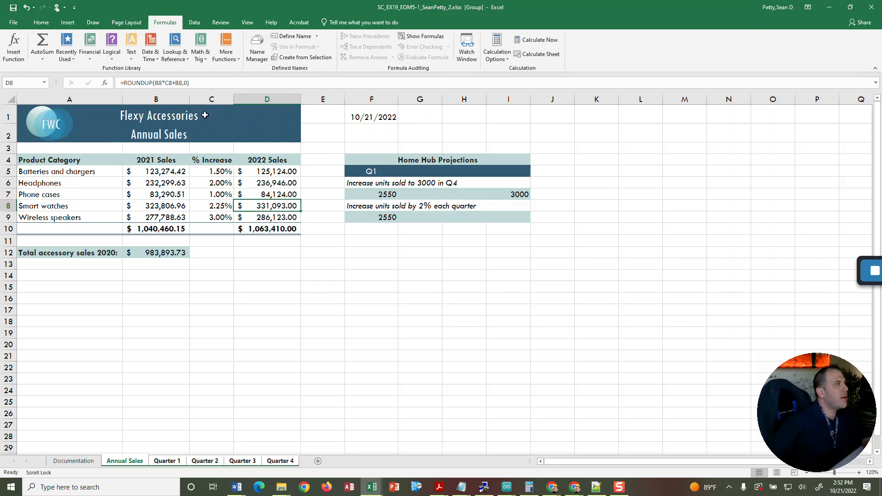
left_click(291, 354)
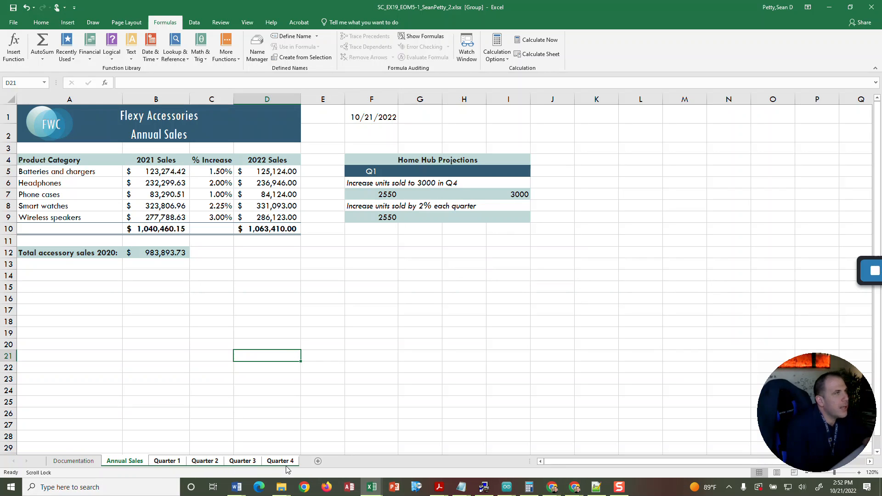
Ungroup the Annual Sales and quarterly worksheets.
left_click(48, 27)
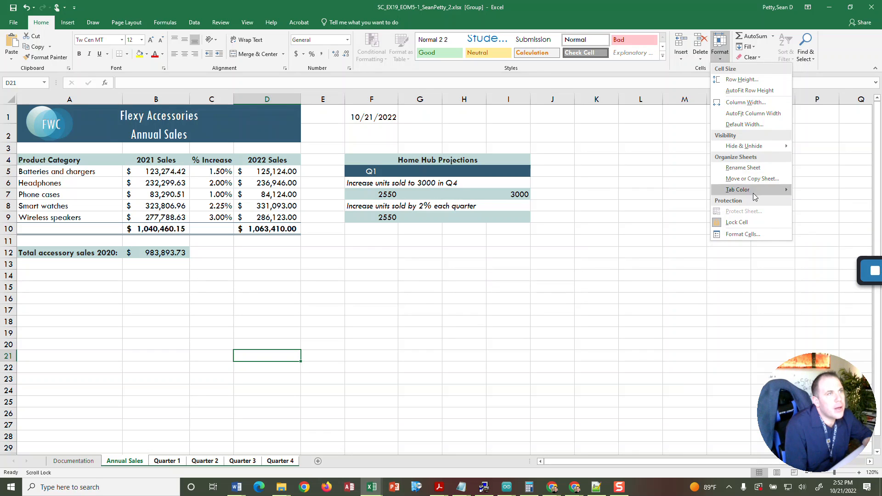
right_click(129, 468)
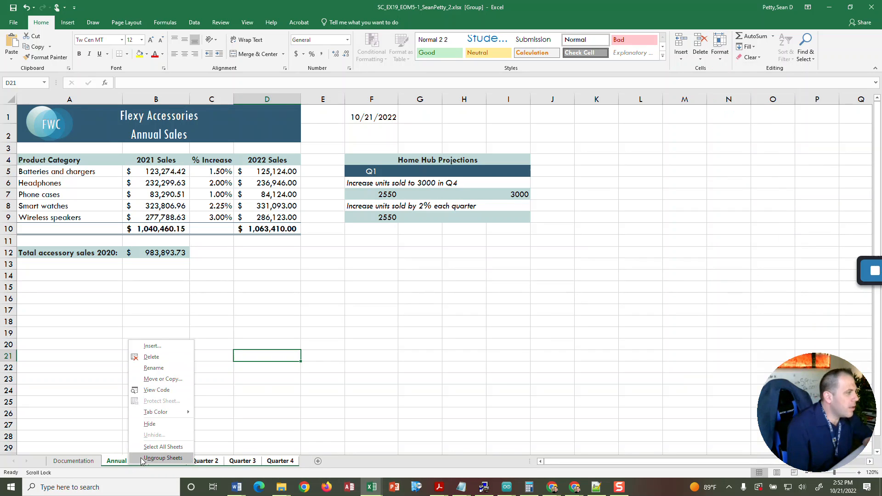
left_click(150, 458)
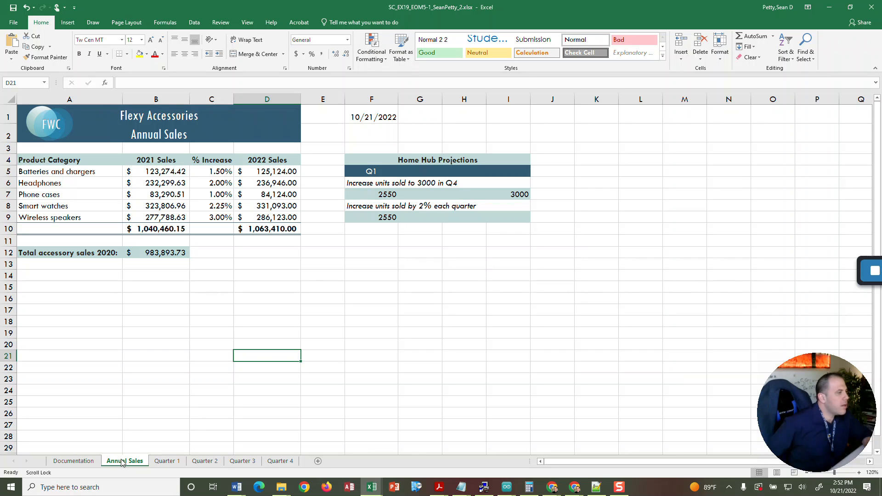
Review the dates and 2022 Sales values on the Quarter 1, Quarter 2 and Quarter 3 sheets, and view Documentation.
left_click(168, 461)
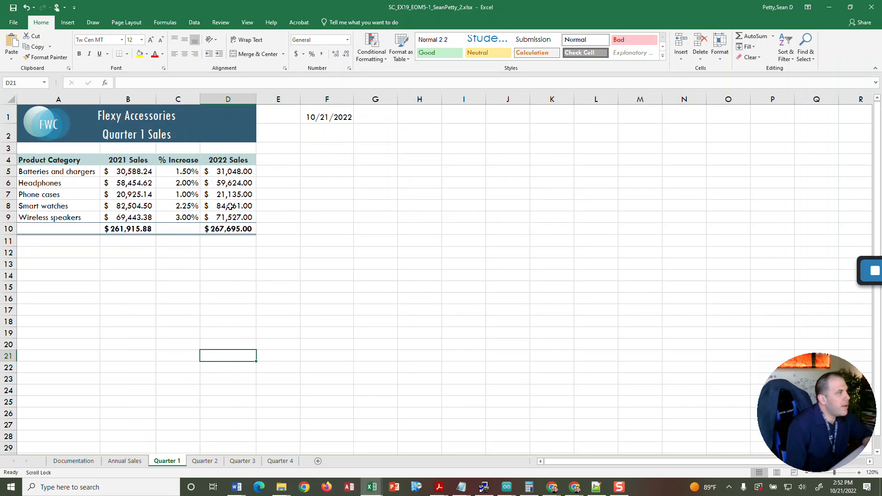
left_click(205, 461)
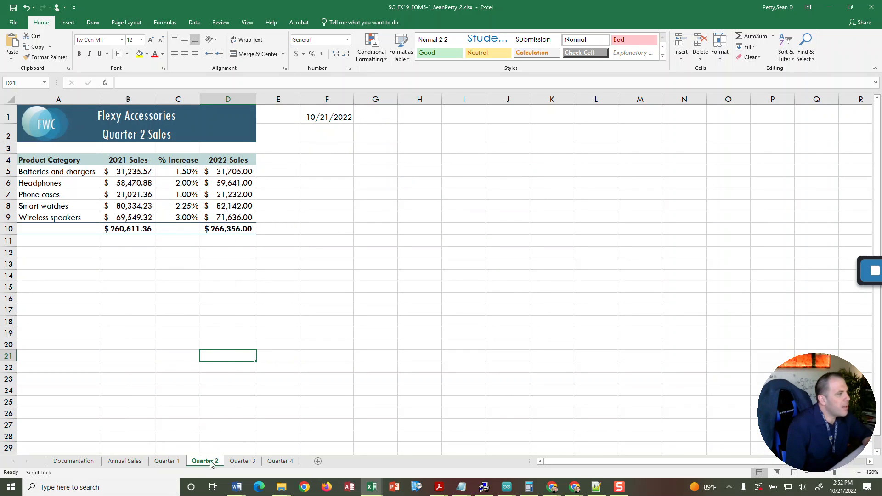
left_click(240, 461)
left_click(73, 462)
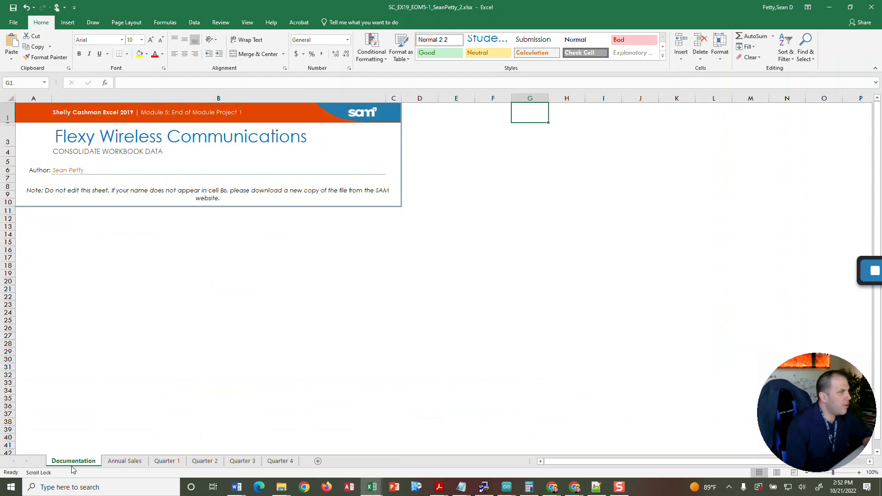
On Annual Sales, extend the Q1 heading in F5 across to I5 as the series Q2, Q3 and Q4.
left_click(123, 461)
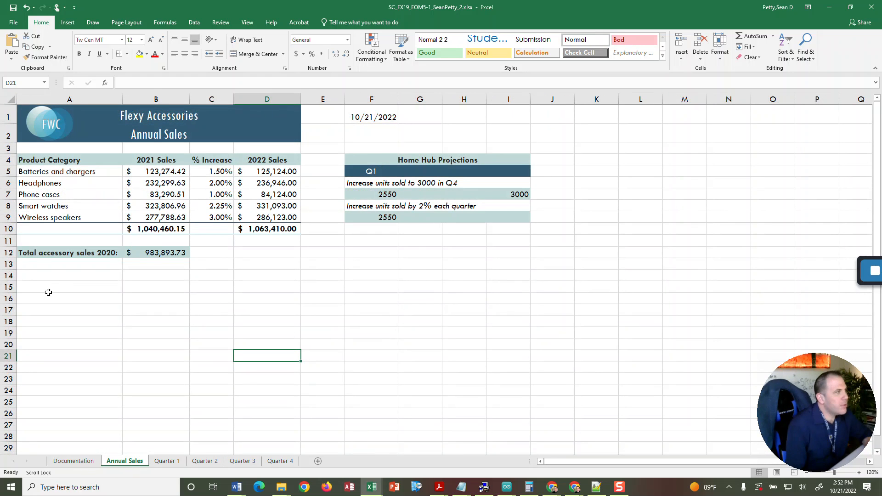
left_click(373, 172)
left_click_drag(398, 177, 518, 169)
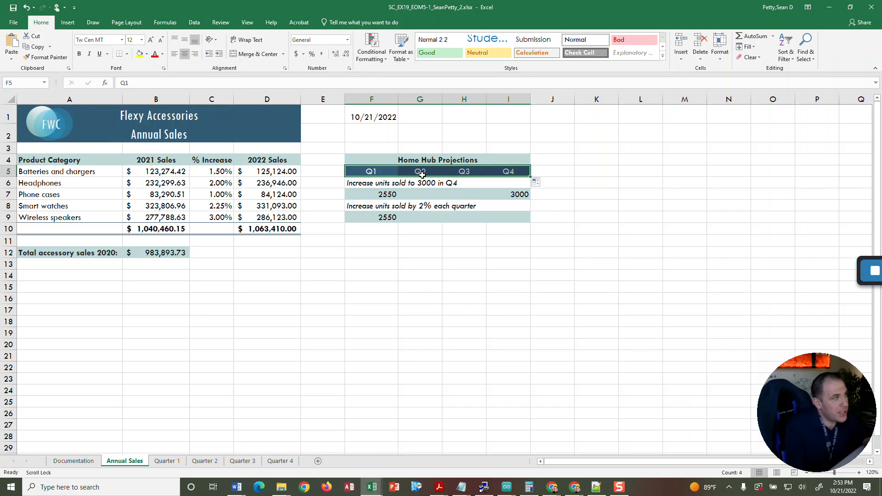
key("ctrl+z")
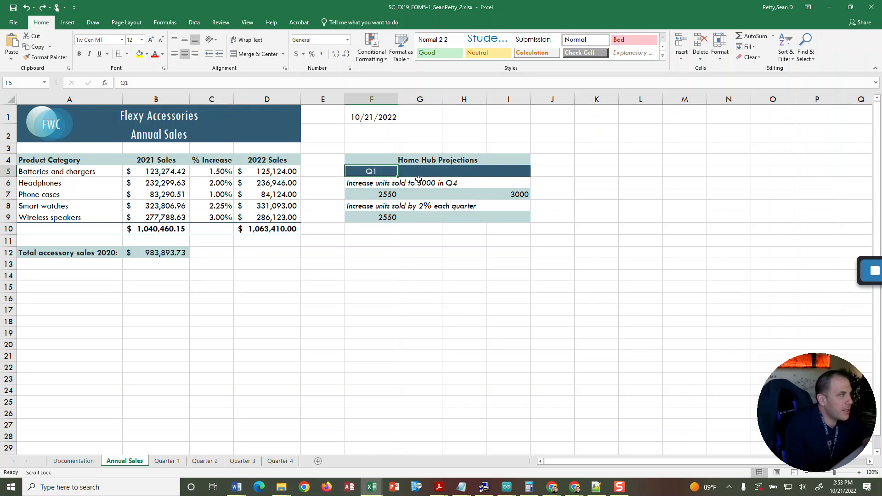
left_click_drag(399, 176, 511, 174)
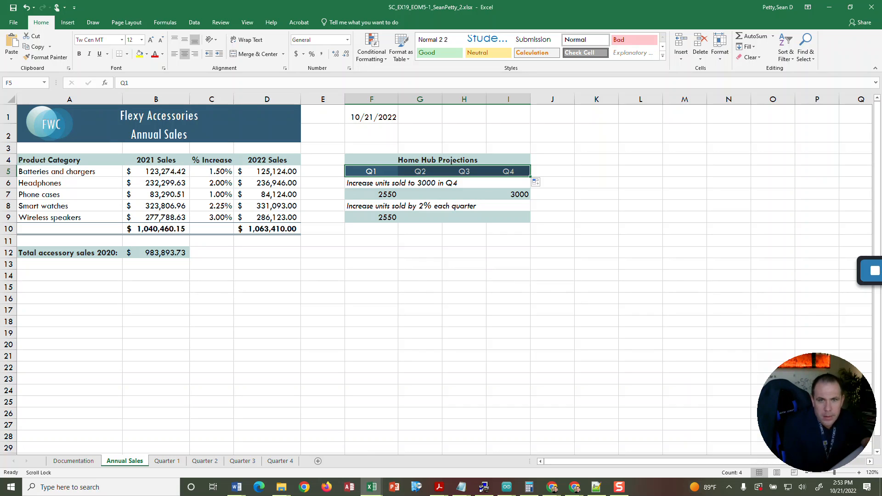
left_click(875, 271)
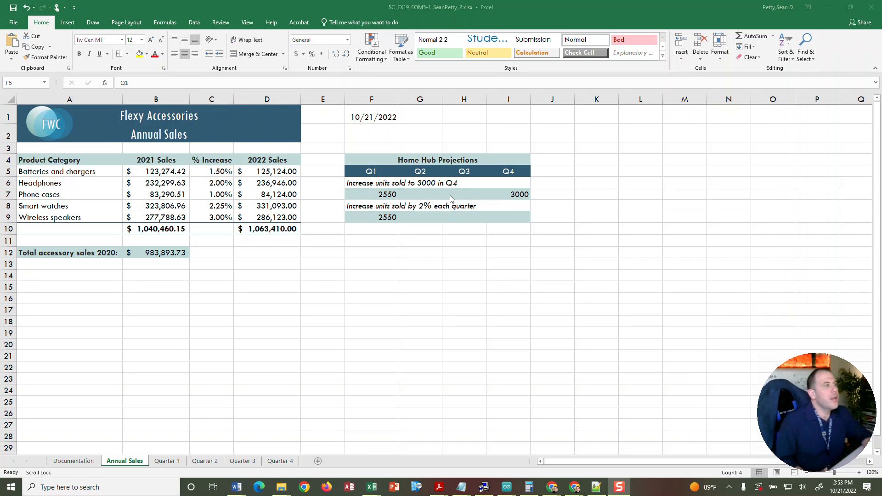
Fill the Home Hub projections in F7:I7 with a linear series in rows, using the Trend option.
left_click(375, 198)
left_click_drag(375, 198, 516, 194)
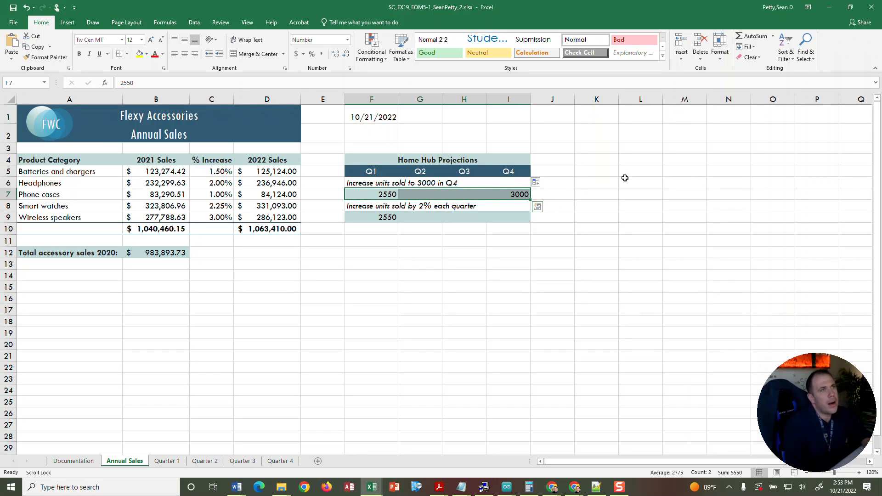
left_click(755, 47)
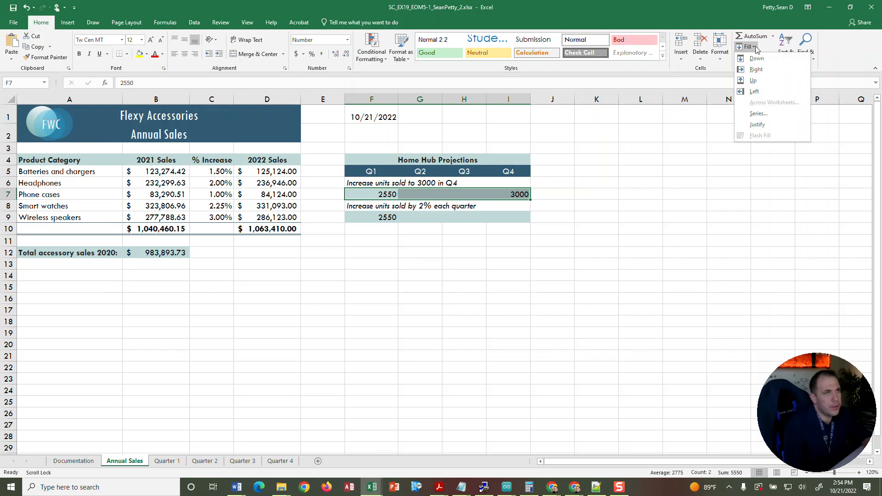
left_click(756, 114)
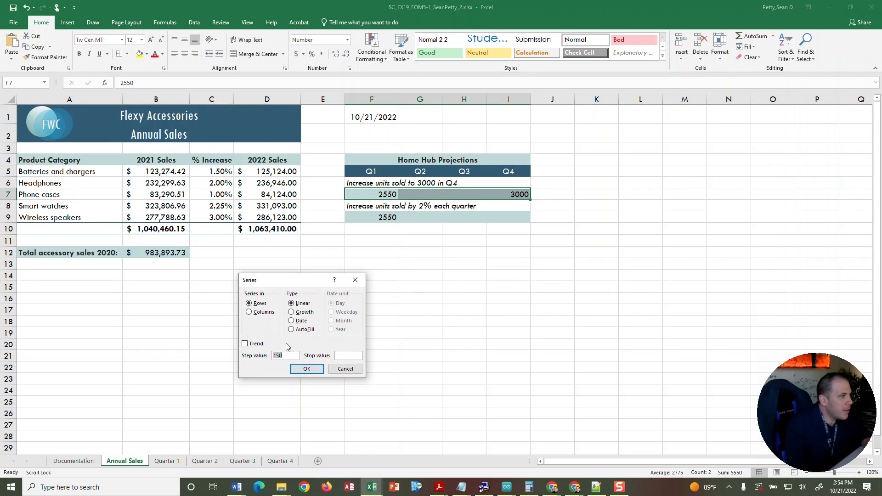
left_click(245, 344)
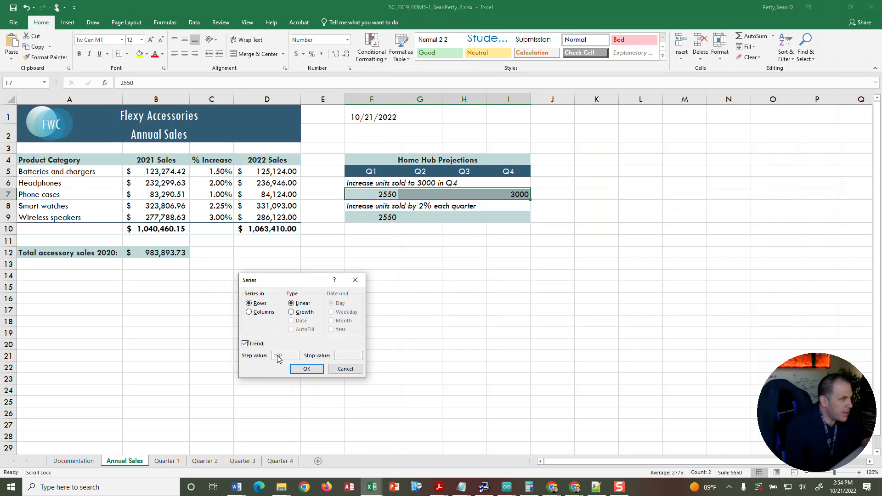
left_click(306, 369)
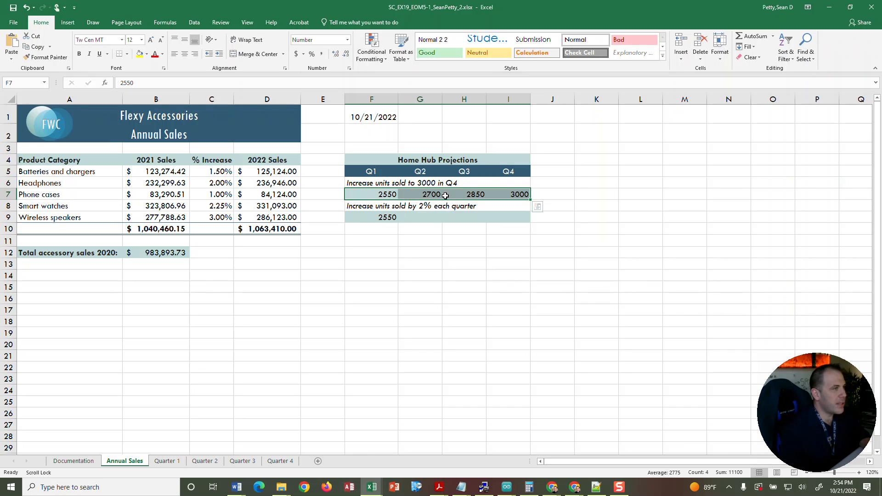
Fill the Home Hub projections in F9:I9 with a growth series in rows, using a step value of 1.02.
left_click(376, 219)
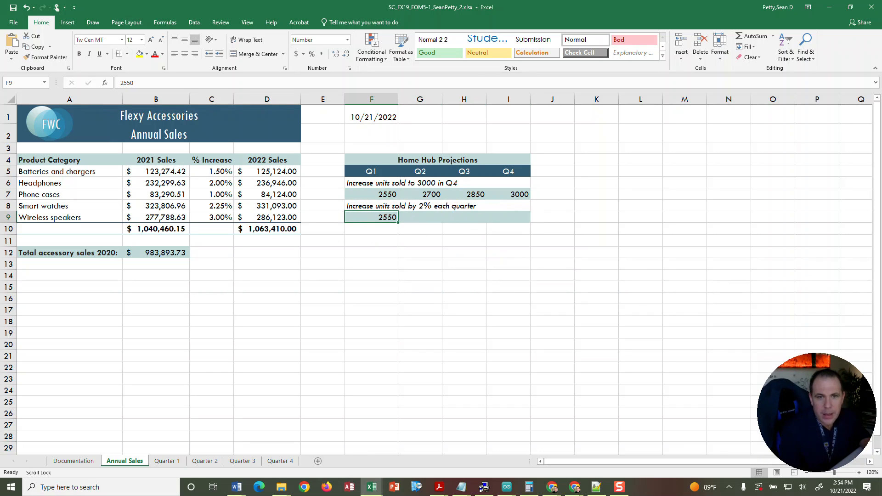
key("alt+Tab")
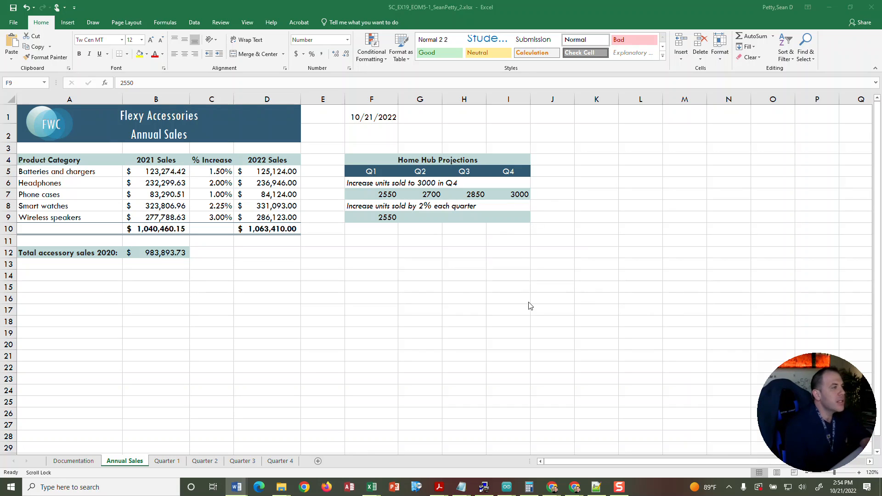
left_click(365, 215)
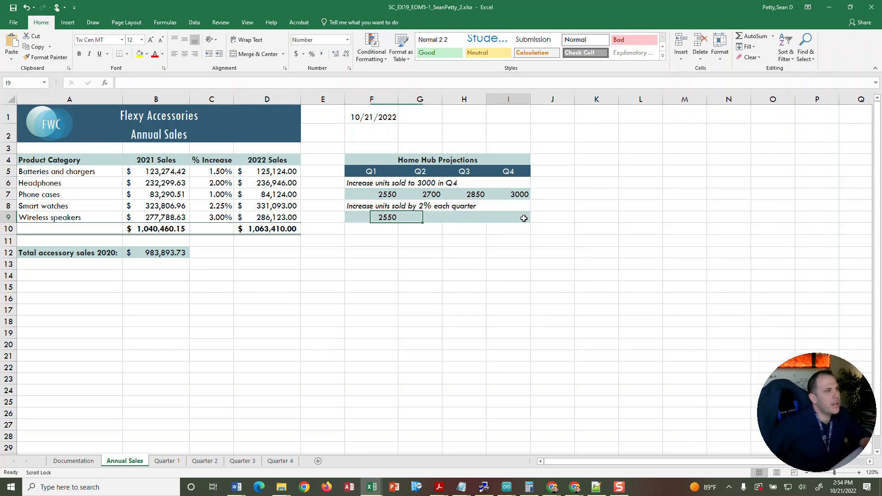
left_click_drag(521, 218, 381, 219)
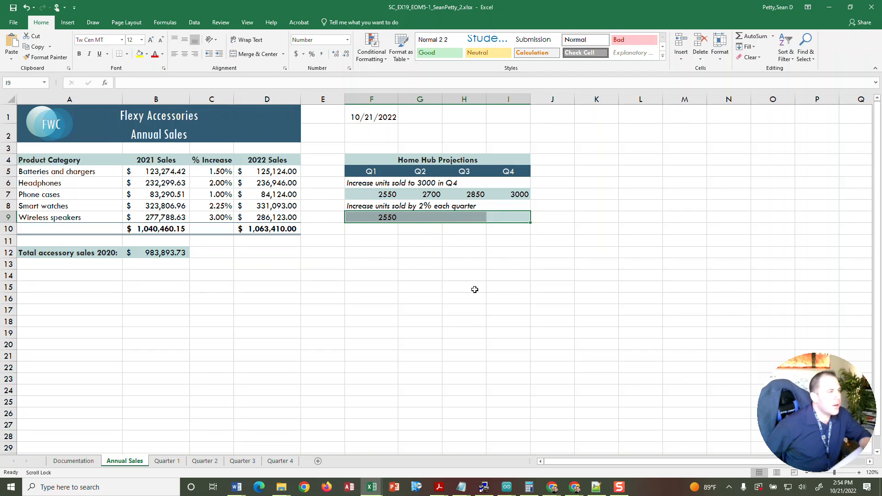
left_click(753, 47)
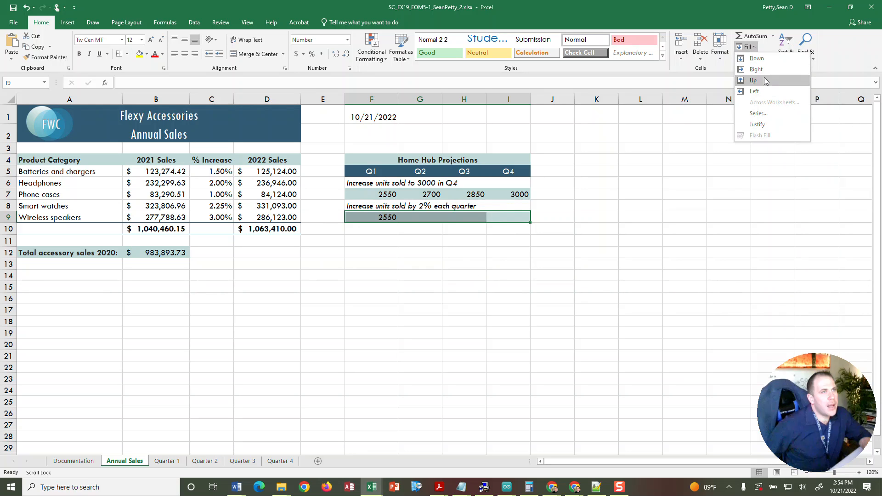
left_click(763, 114)
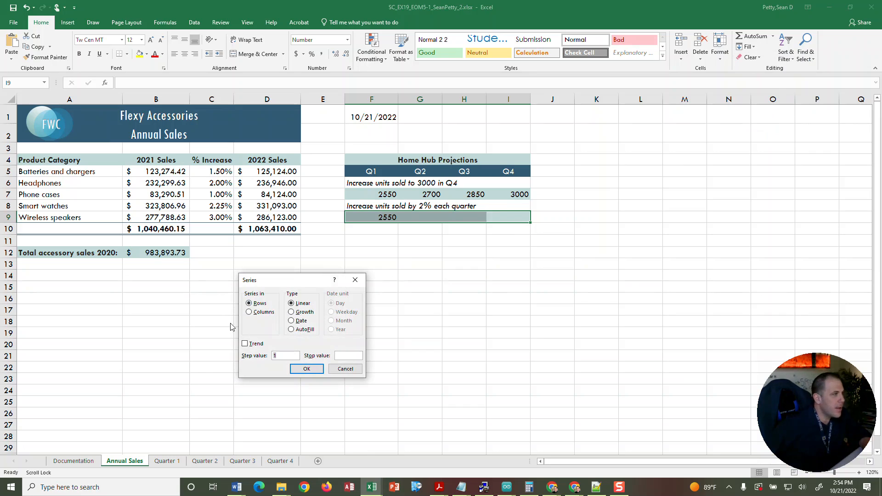
left_click(291, 312)
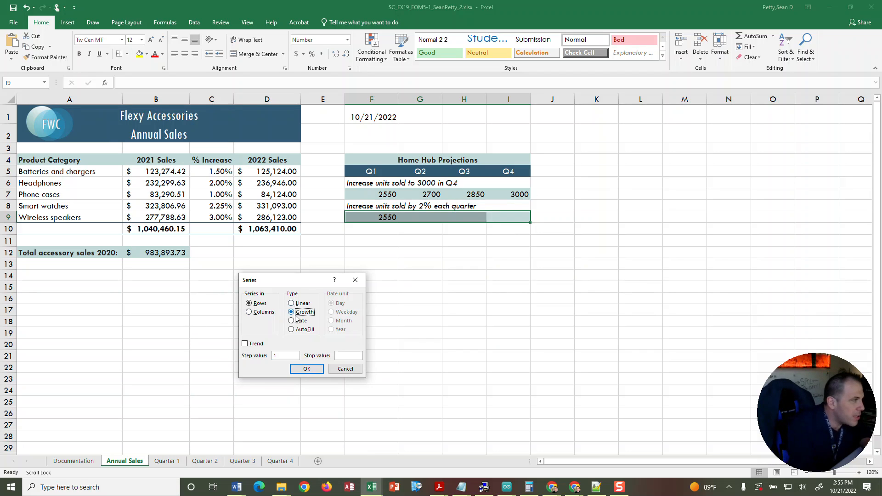
left_click(285, 356)
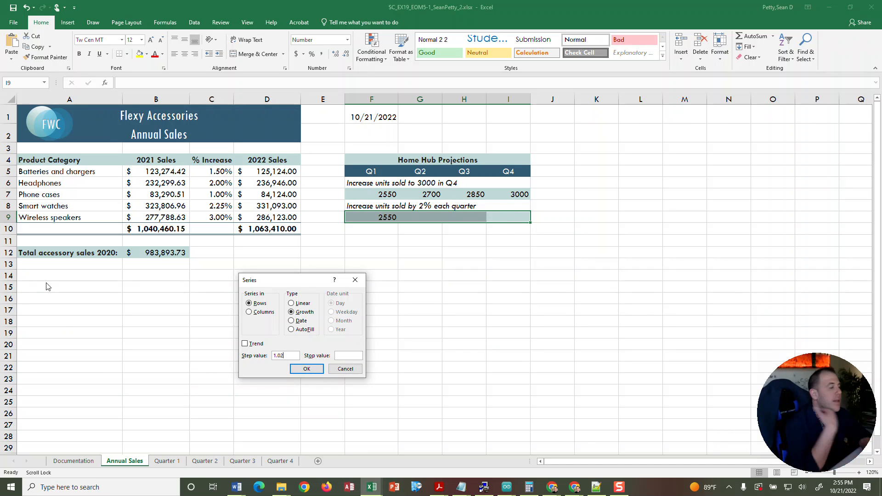
left_click(306, 370)
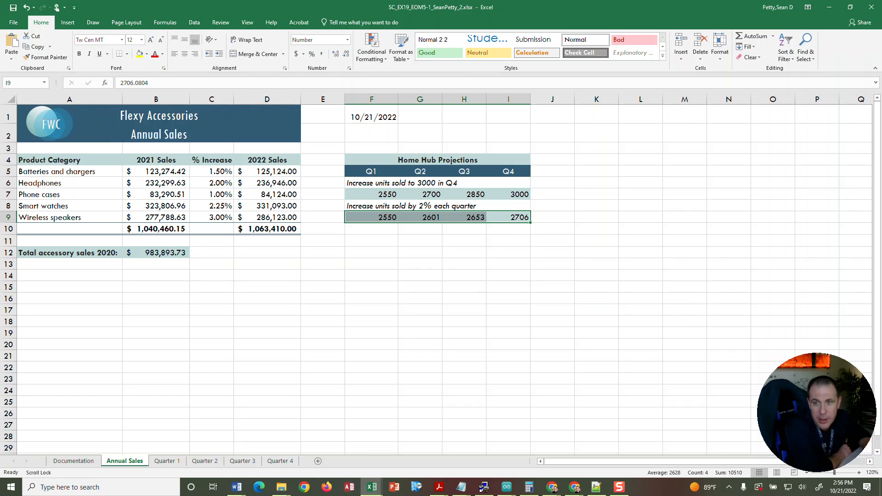
Insert a 2-D pie chart of the product categories and 2021 sales in A5:B9.
left_click(57, 171)
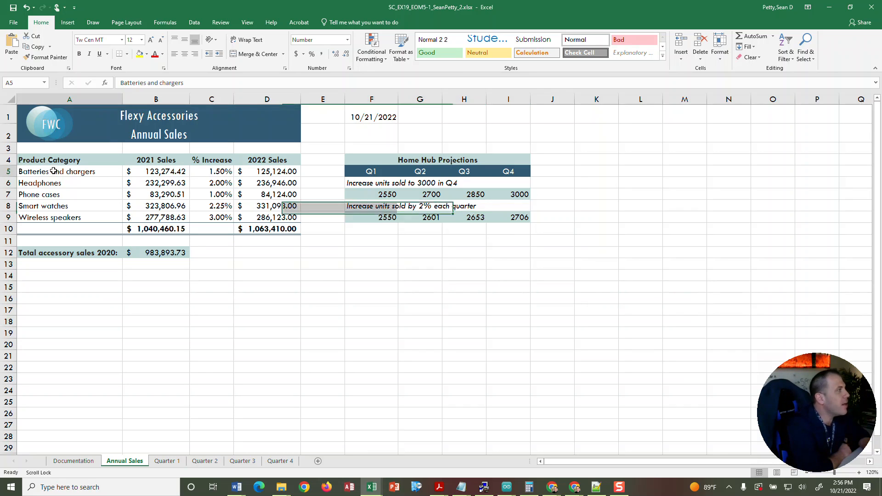
left_click(42, 219, "shift")
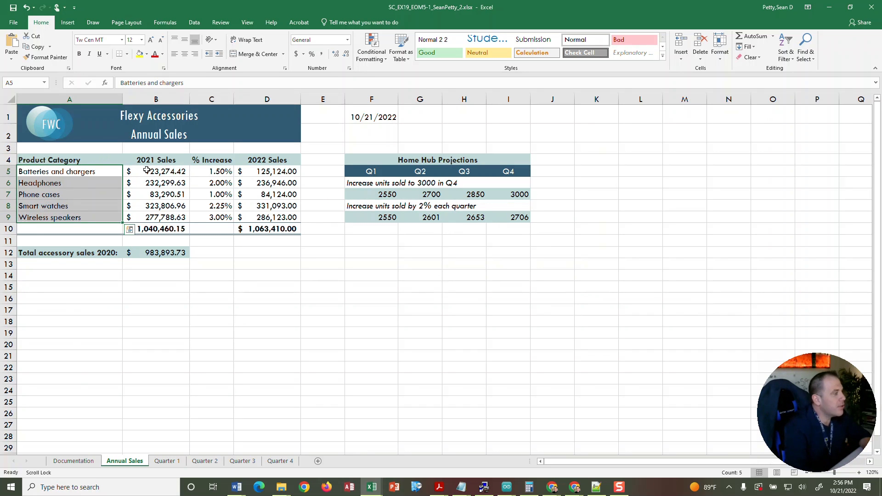
left_click(114, 193)
left_click(97, 171)
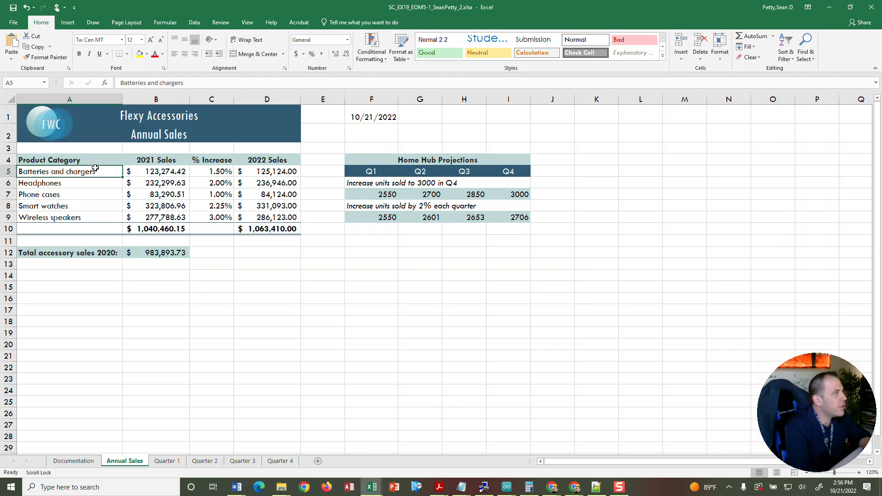
left_click(149, 219, "shift")
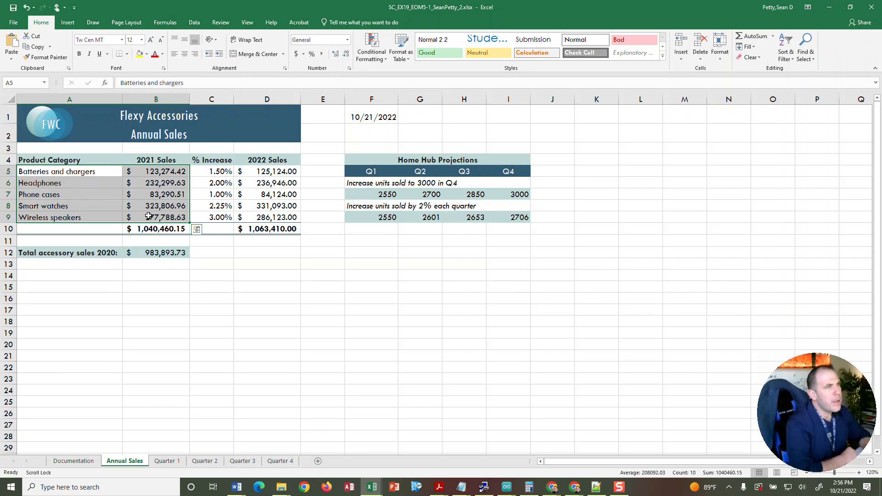
left_click(69, 24)
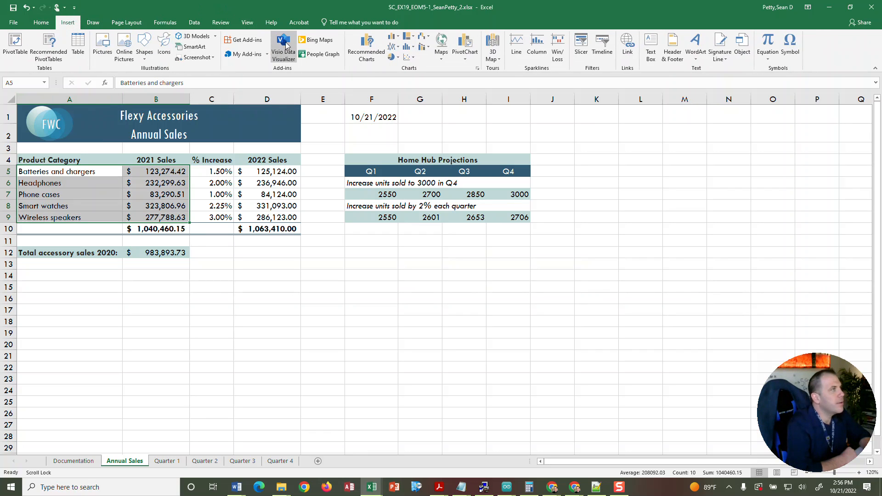
left_click(398, 57)
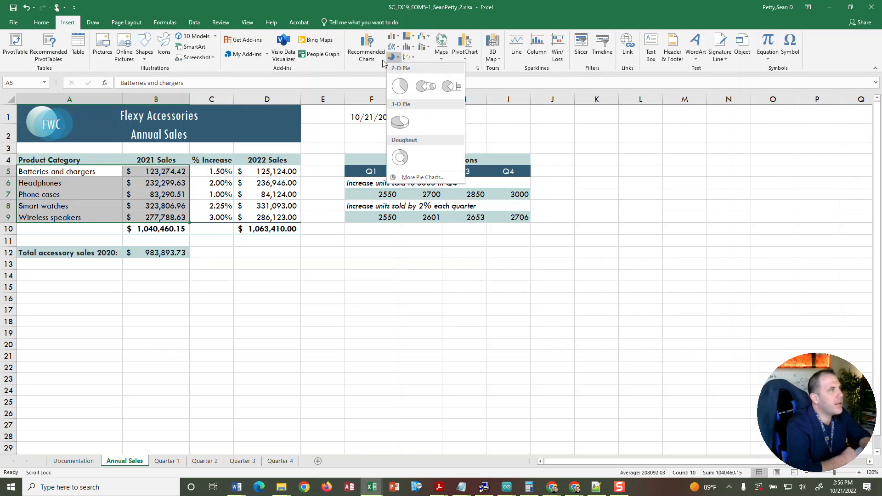
left_click(399, 88)
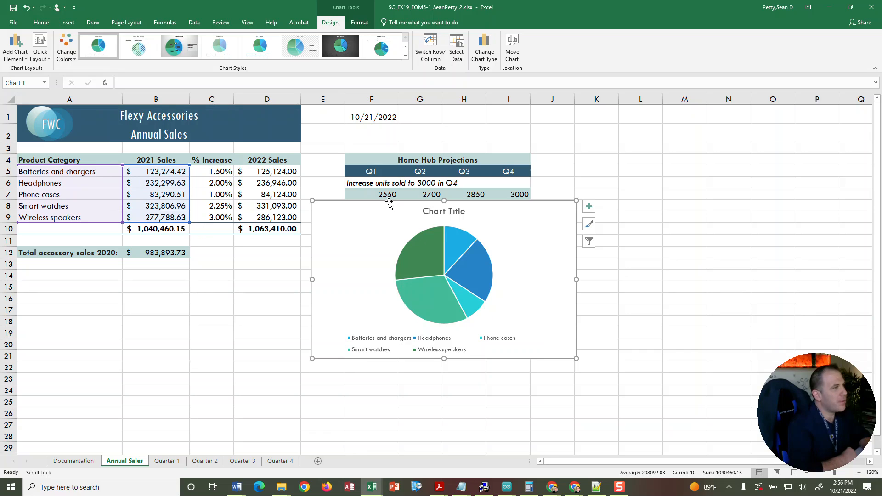
Move the pie chart below the total accessory sales row and resize it to cover the range A14:D30.
left_click_drag(402, 202, 106, 273)
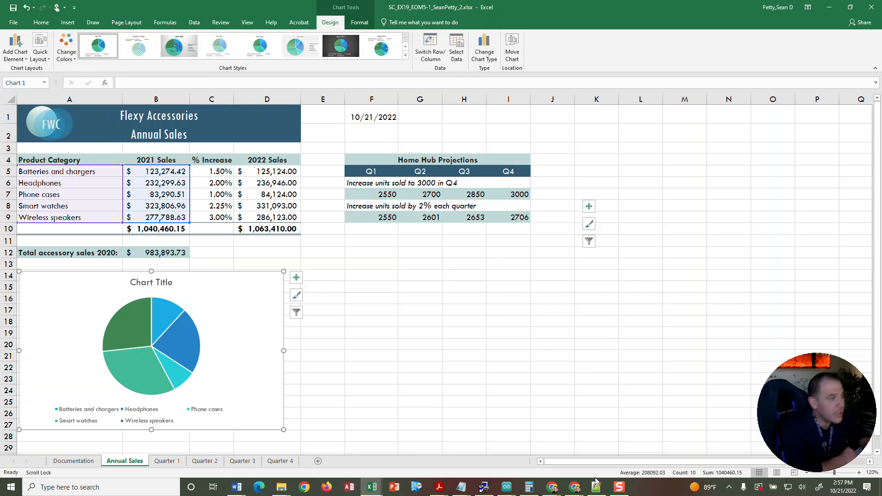
scroll(276, 397, "down", 1)
left_click_drag(283, 380, 299, 413)
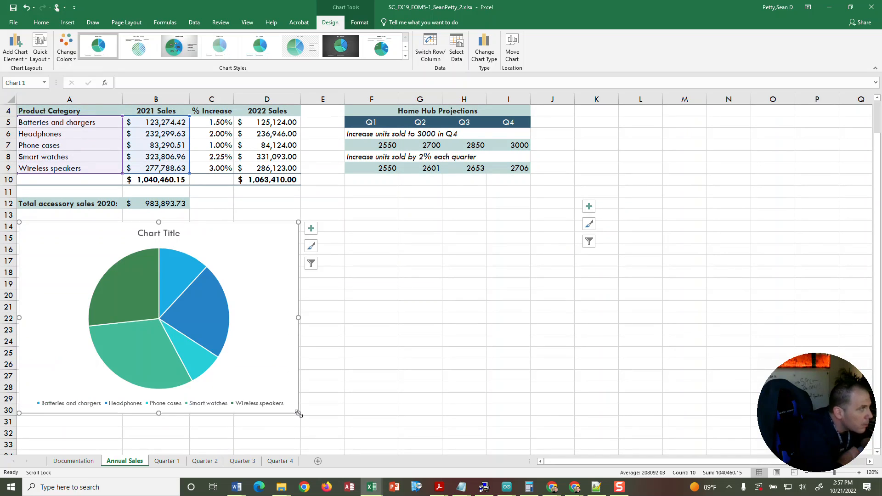
Change the pie chart's title to "Accessory Sales 2021".
left_click(164, 234)
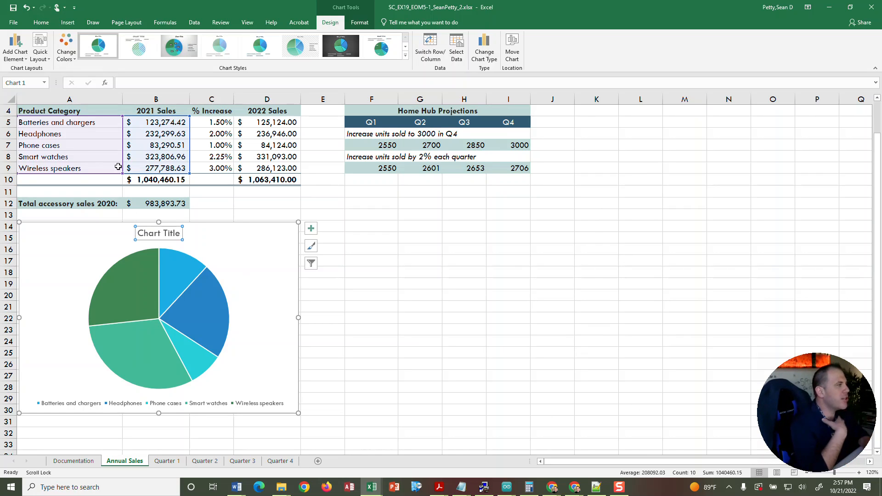
left_click(343, 260)
left_click(170, 238)
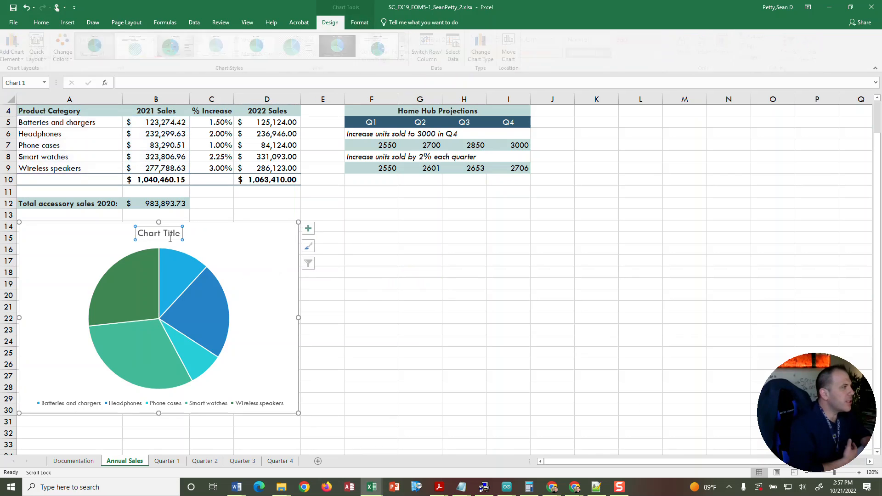
left_click(420, 272)
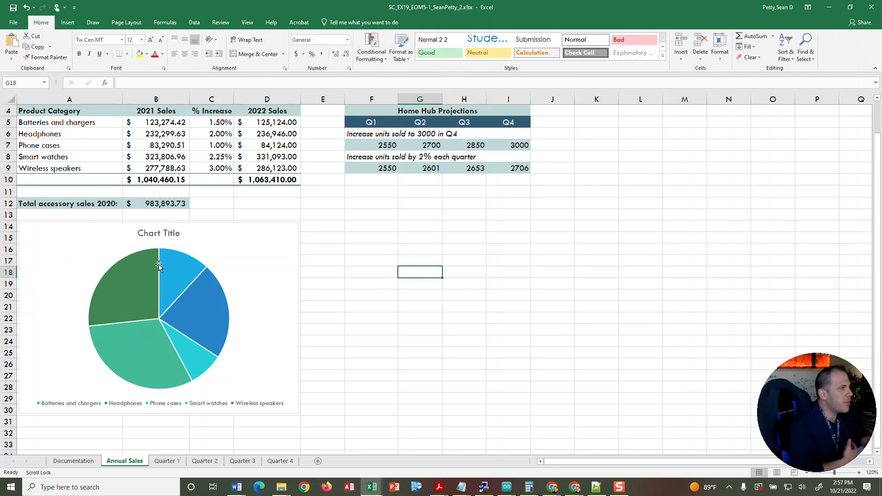
left_click(161, 235)
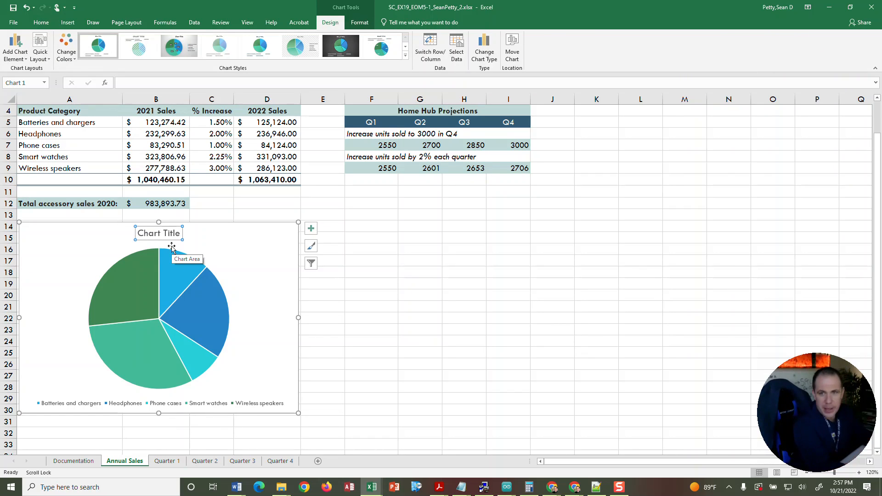
type("/")
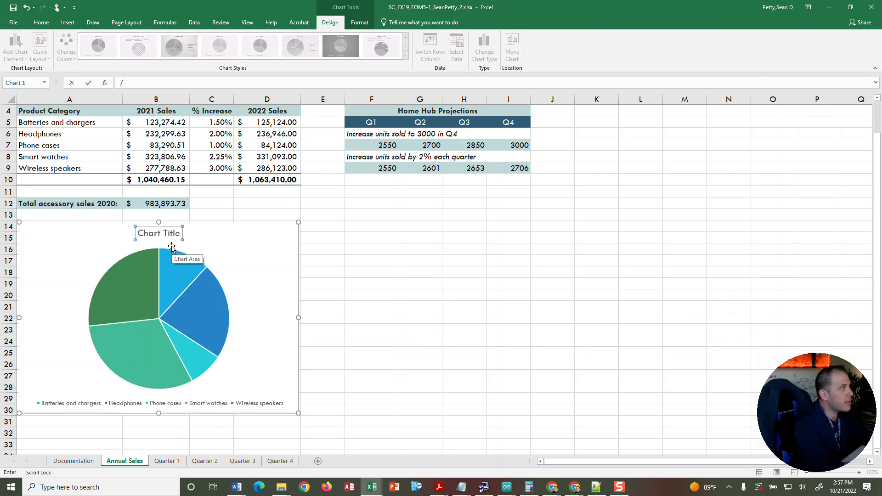
key("BackSpace")
type("aCC")
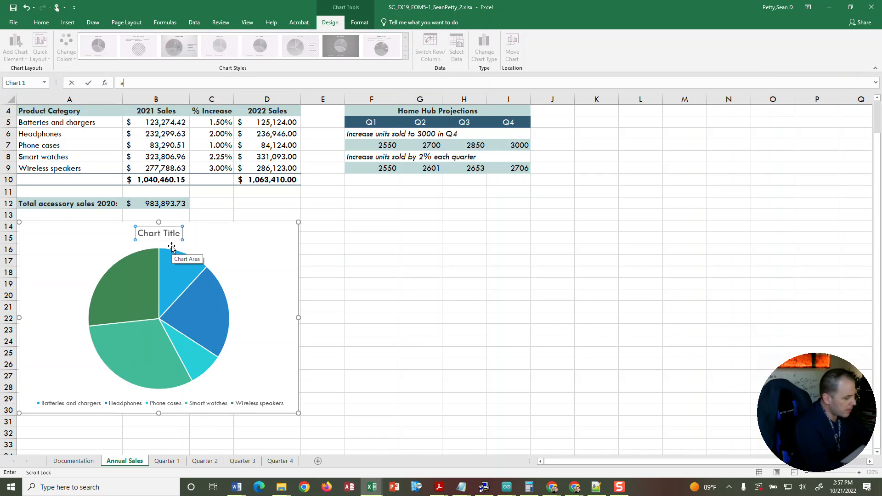
key("BackSpace")
key("BackSpace")
type("Ac")
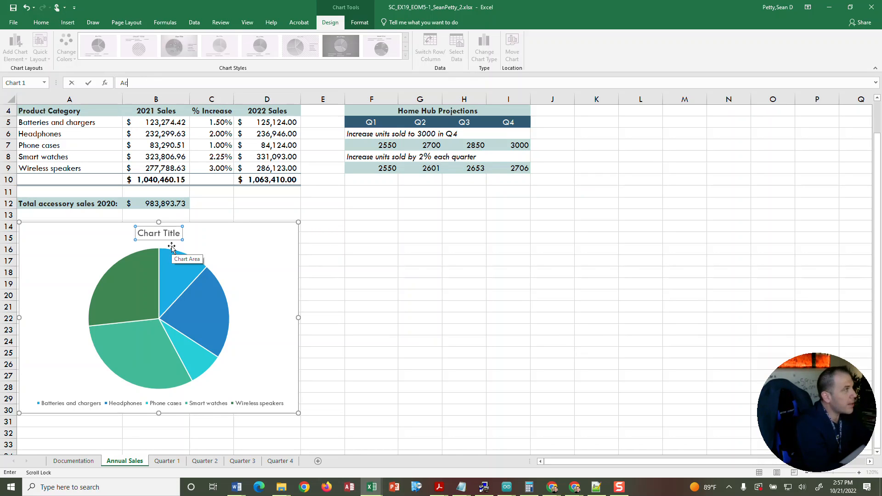
type("ce")
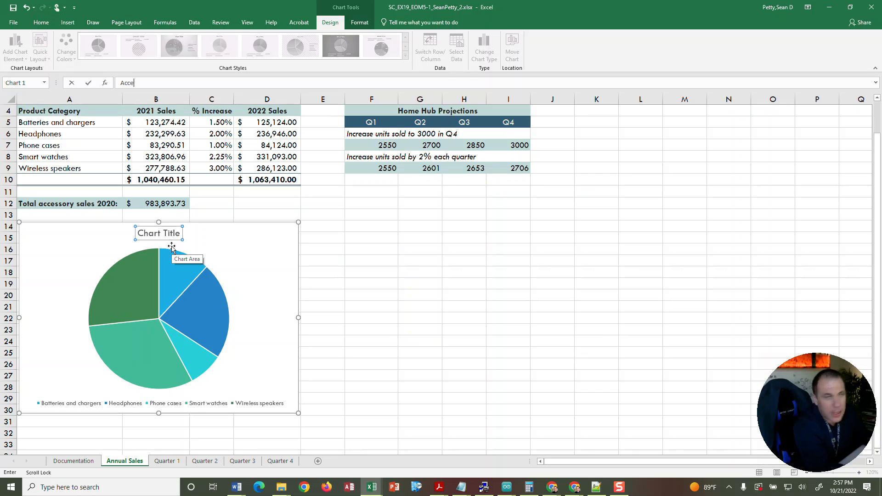
type("ssory")
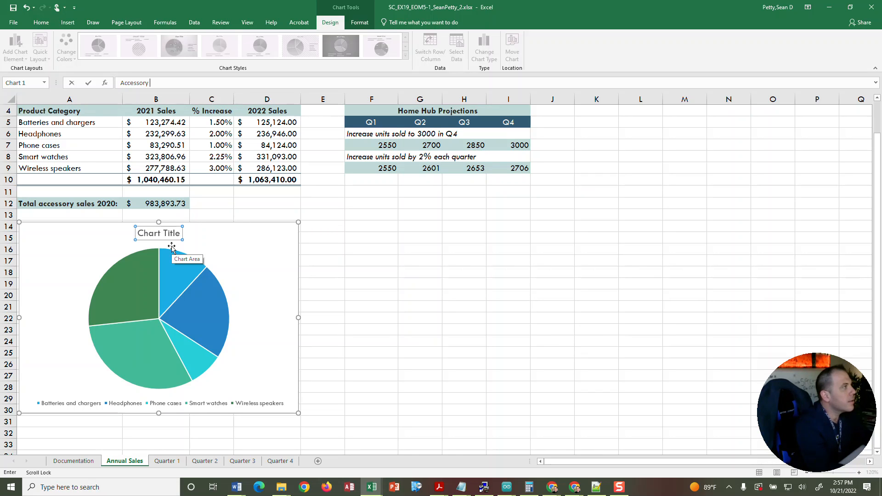
type(" Sales 2021")
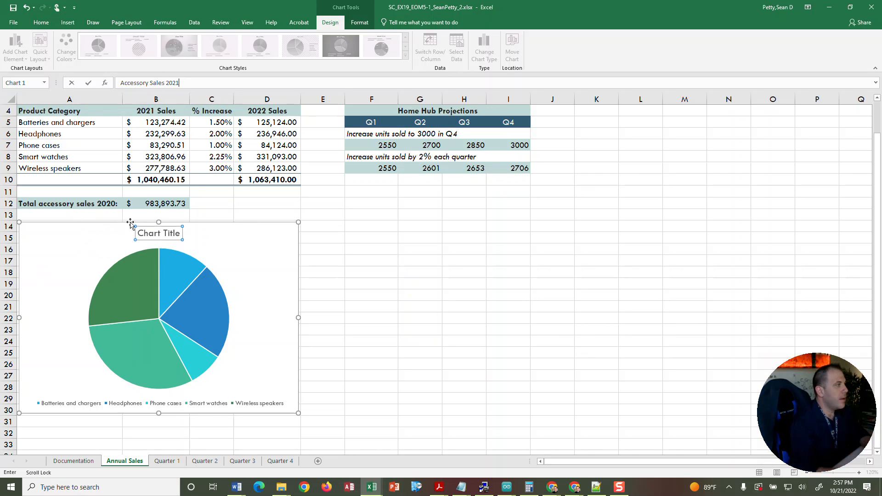
key("Return")
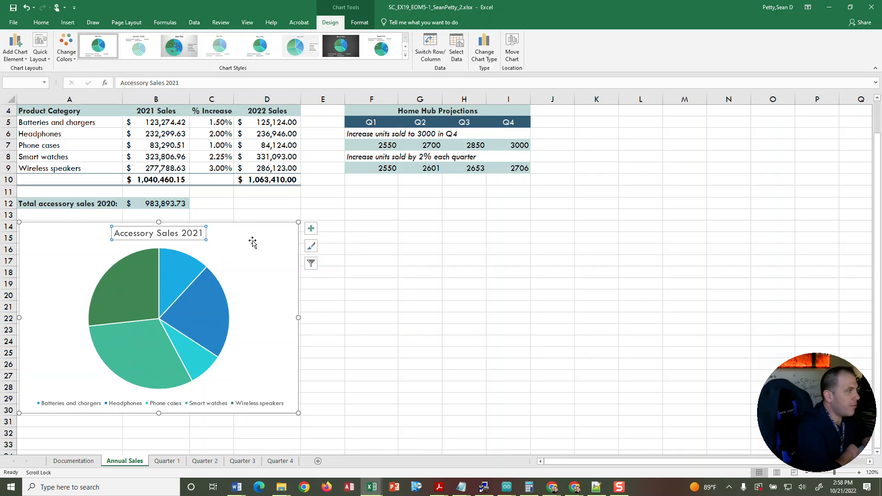
Add data labels to the pie chart in the Inside End position, showing both value and percentage.
left_click(311, 230)
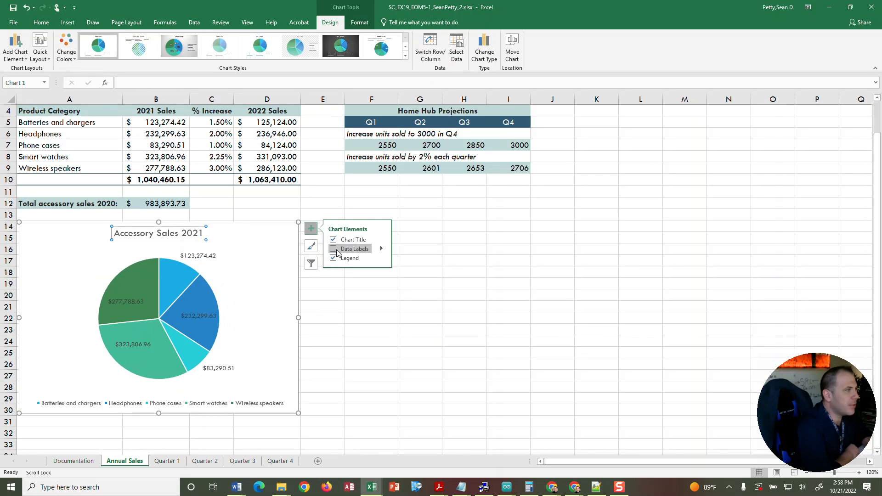
left_click(381, 251)
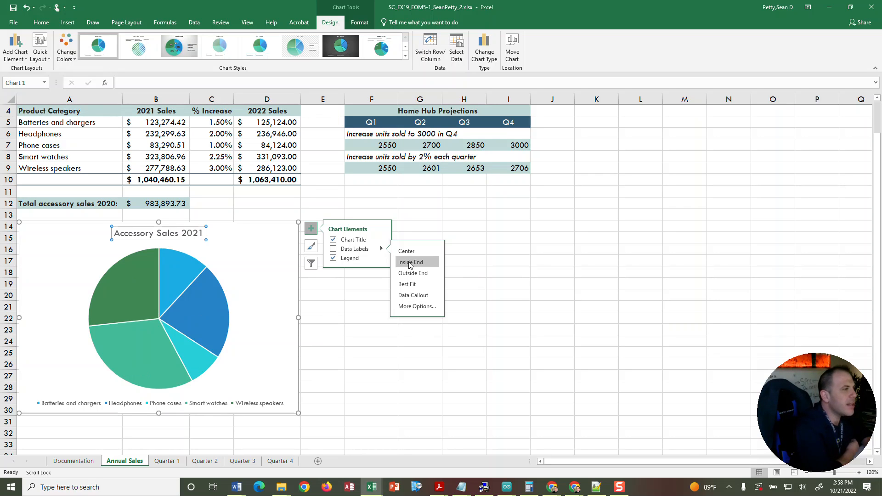
left_click(412, 306)
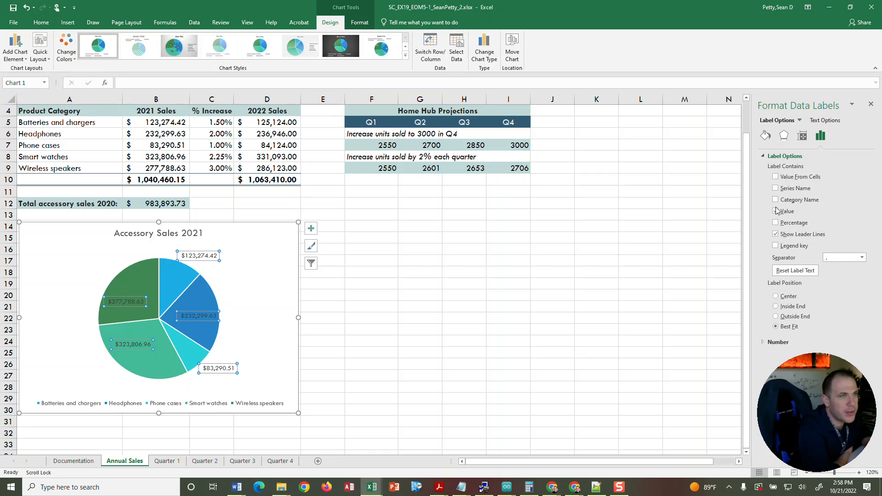
left_click(776, 307)
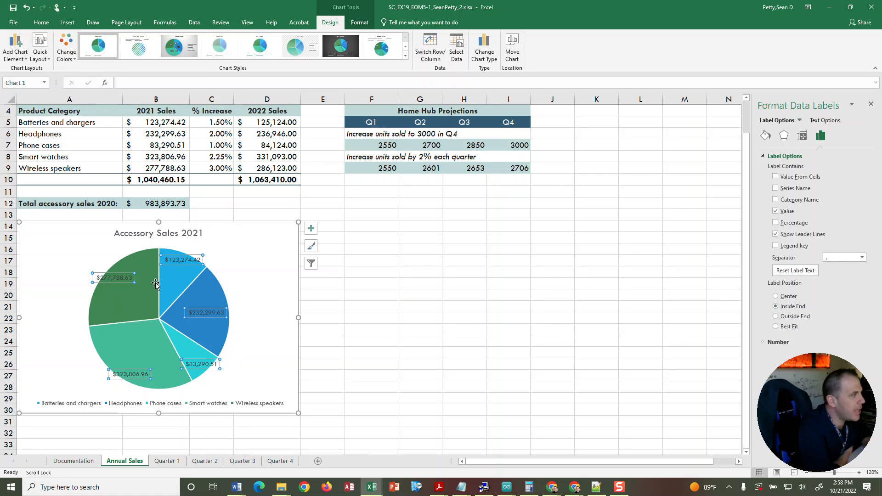
left_click(776, 223)
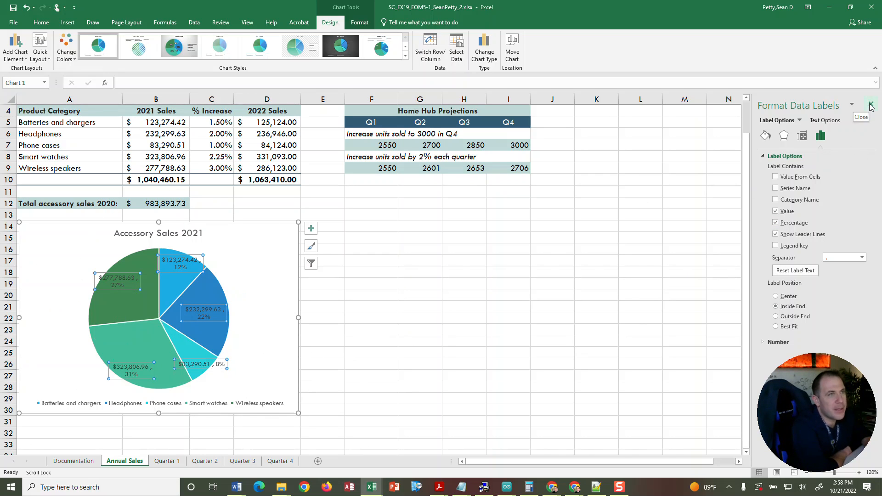
left_click(871, 107)
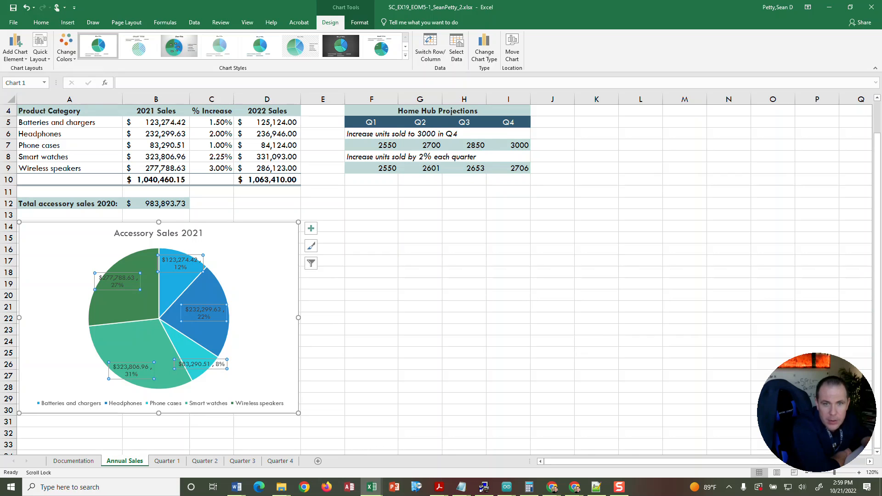
Create a copy of the Quarter 1 worksheet, placed before the original Quarter 1 sheet.
left_click(166, 461)
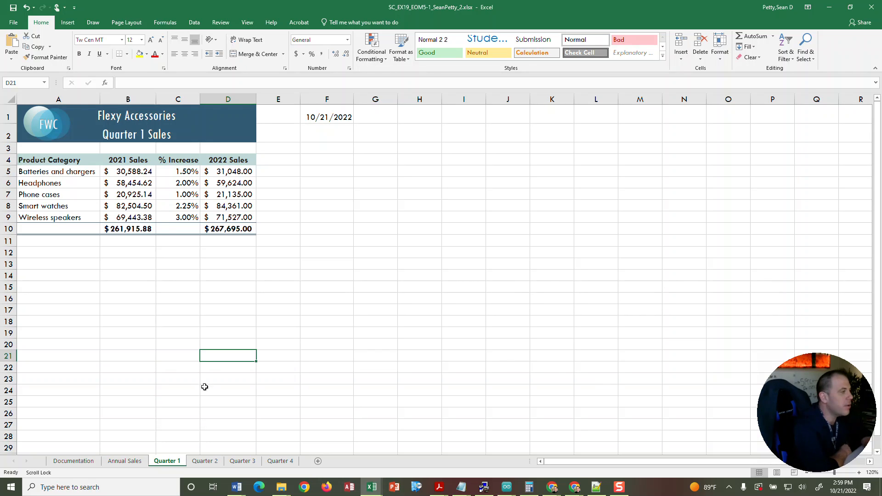
right_click(167, 462)
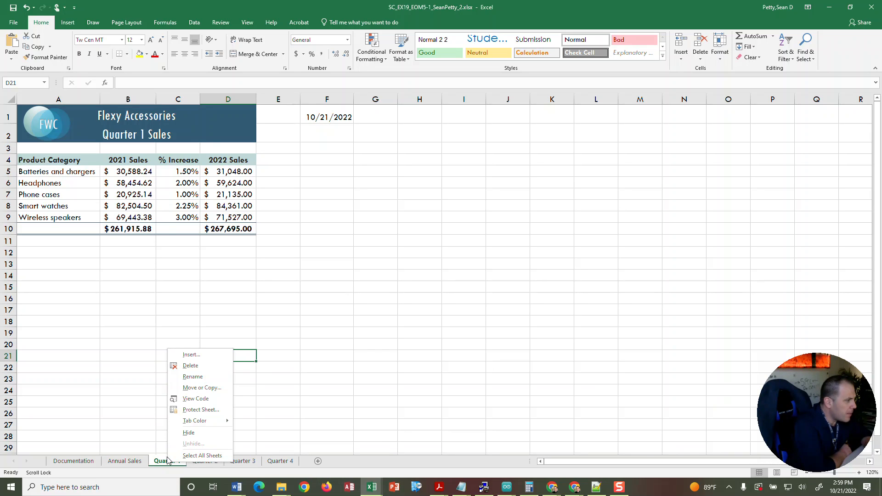
left_click(189, 388)
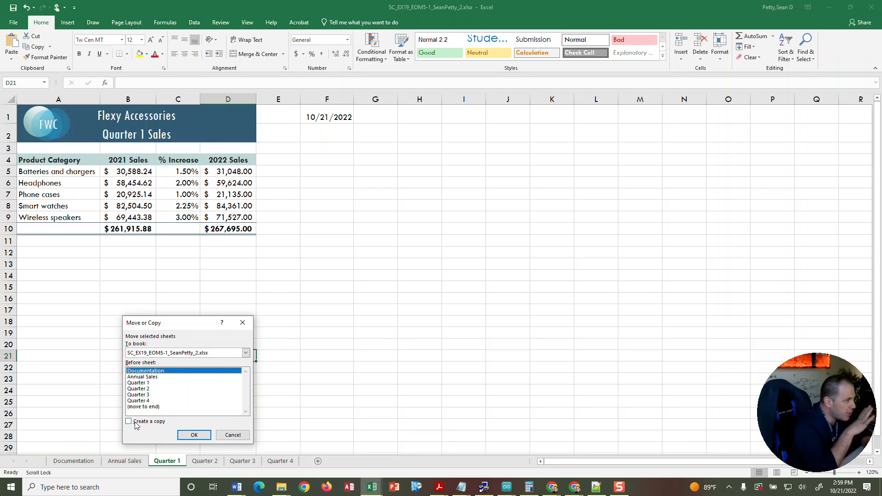
left_click(142, 383)
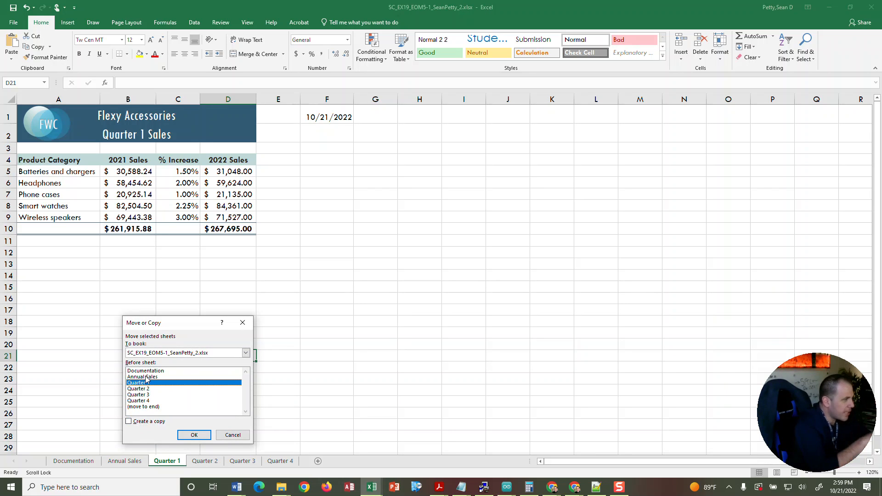
left_click(136, 419)
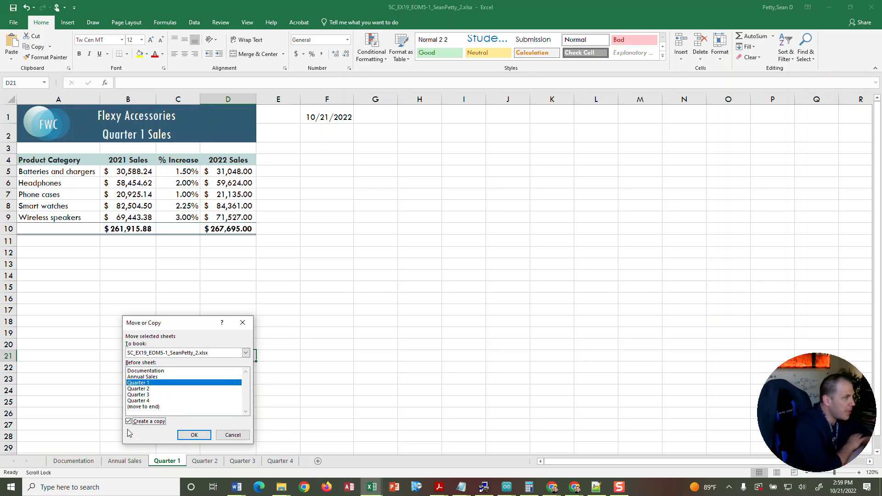
left_click(186, 436)
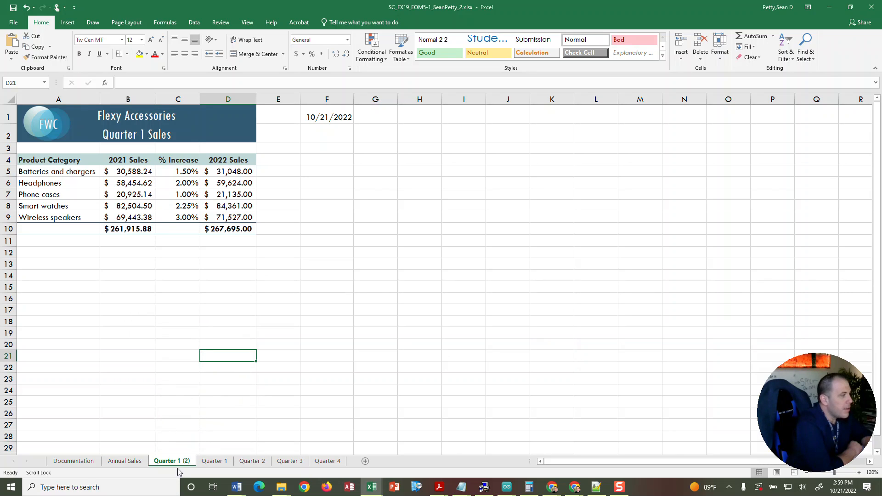
Rename the copied worksheet as "Quarter 1 2022" and move it to the end, after the Quarter 4 sheet.
right_click(164, 462)
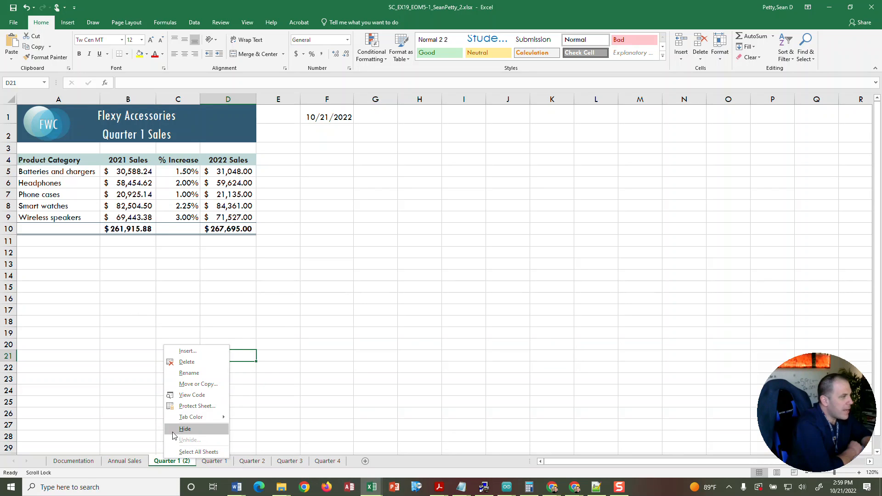
left_click(179, 375)
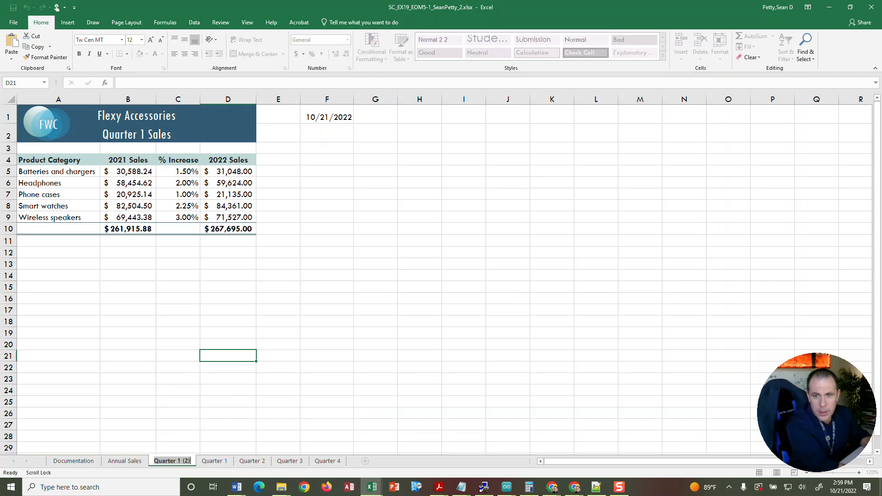
type("Quarte")
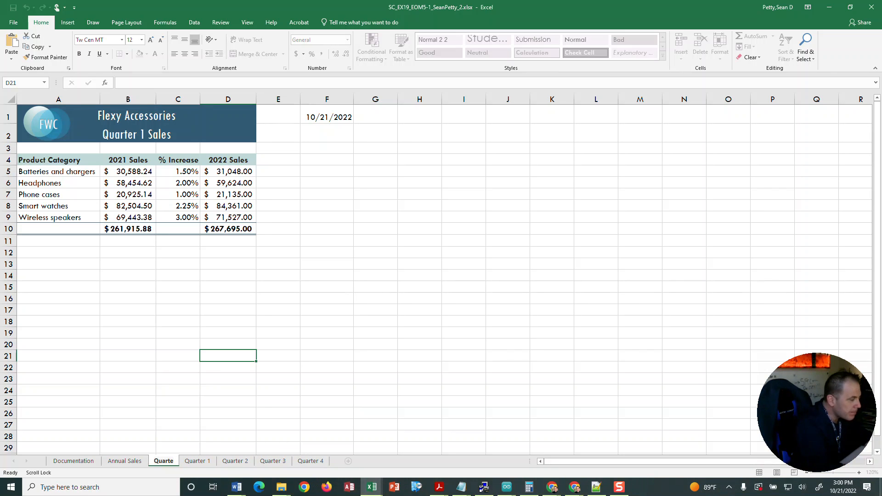
type("r 1")
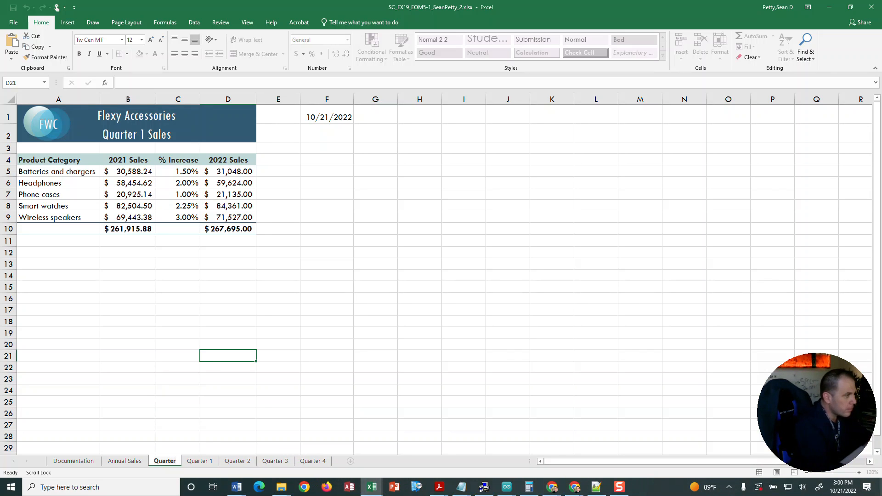
key("BackSpace")
type("1")
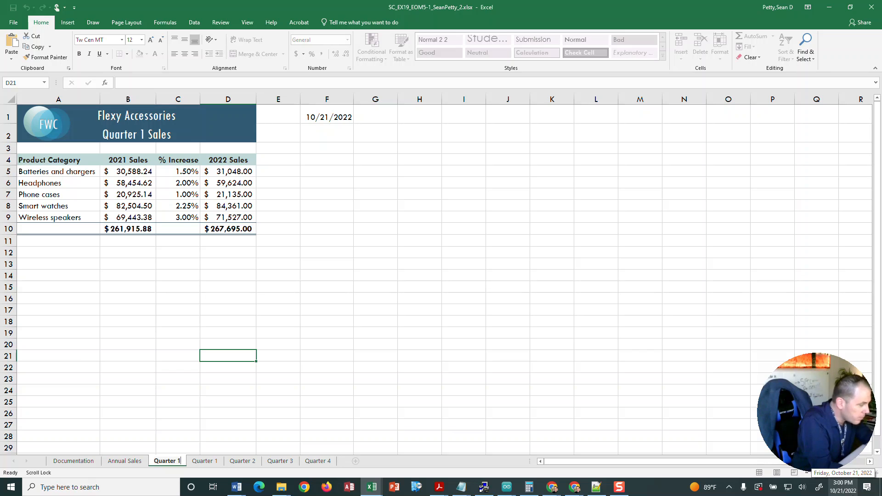
type(" 2022")
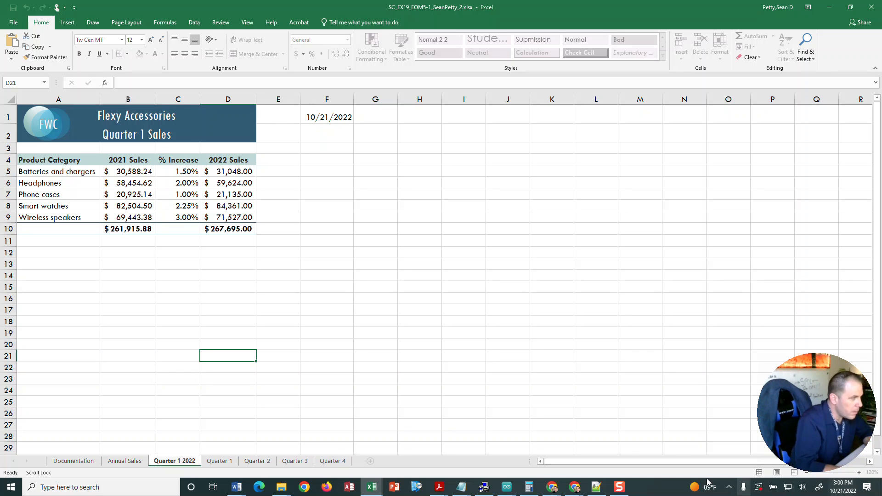
left_click(182, 426)
left_click(182, 436)
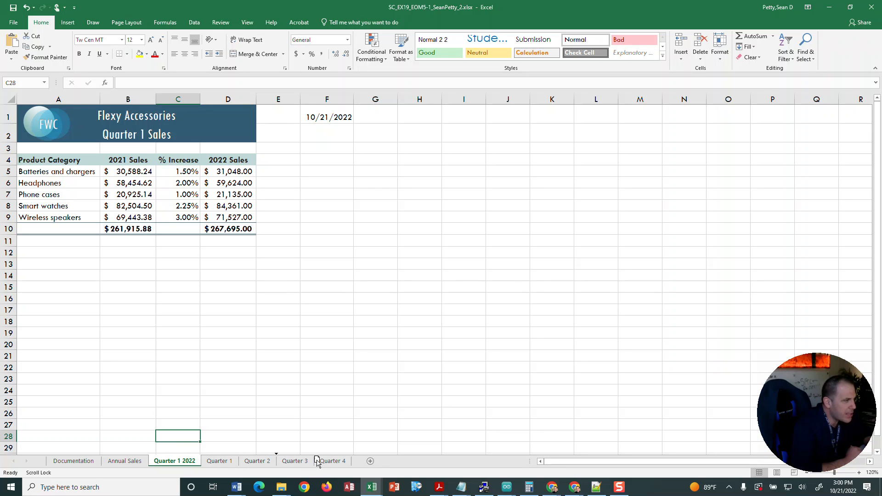
left_click_drag(256, 458, 372, 463)
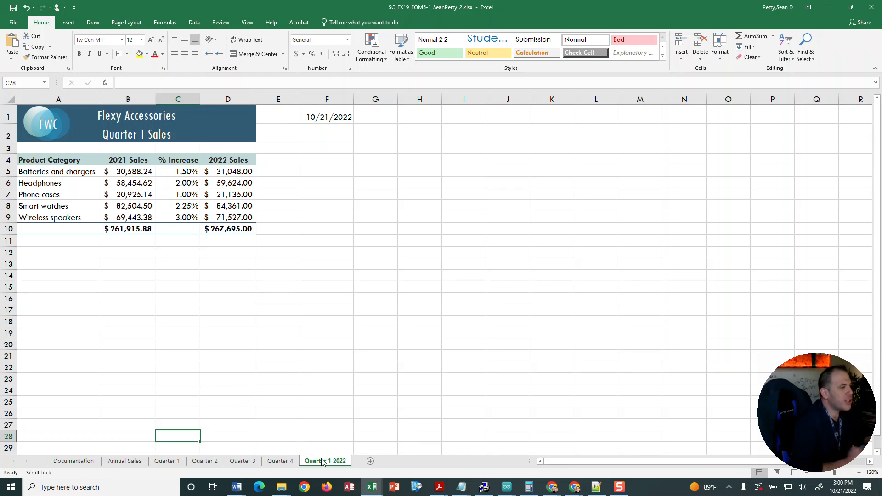
Compare the Quarter 1 worksheet with the Quarter 1 2022 copy and check the other sheets in the workbook.
left_click(124, 460)
left_click(167, 460)
left_click(204, 461)
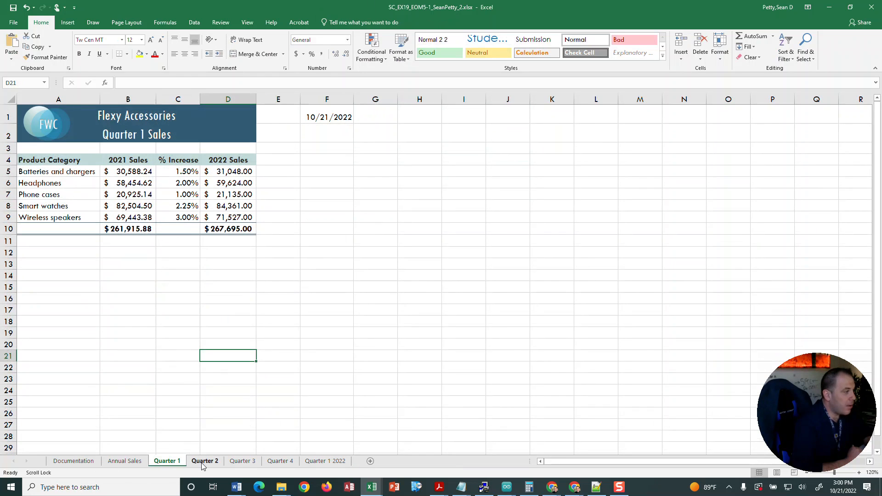
left_click(243, 461)
left_click(310, 462)
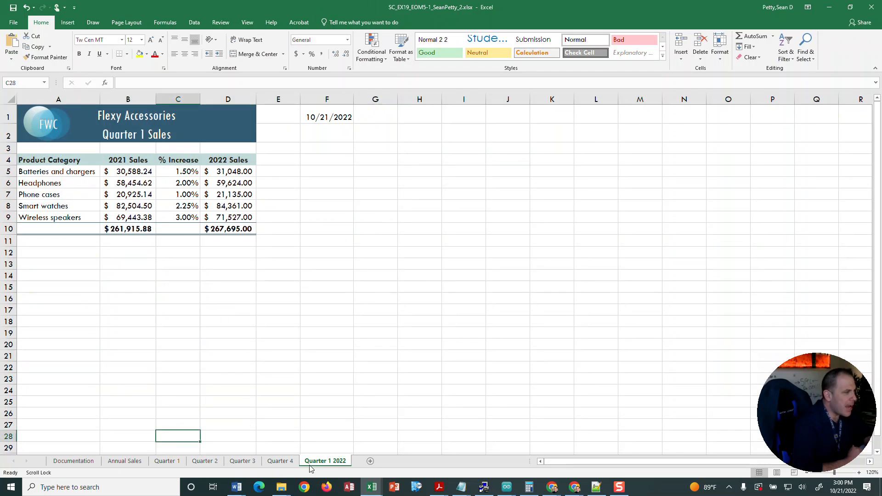
left_click(158, 461)
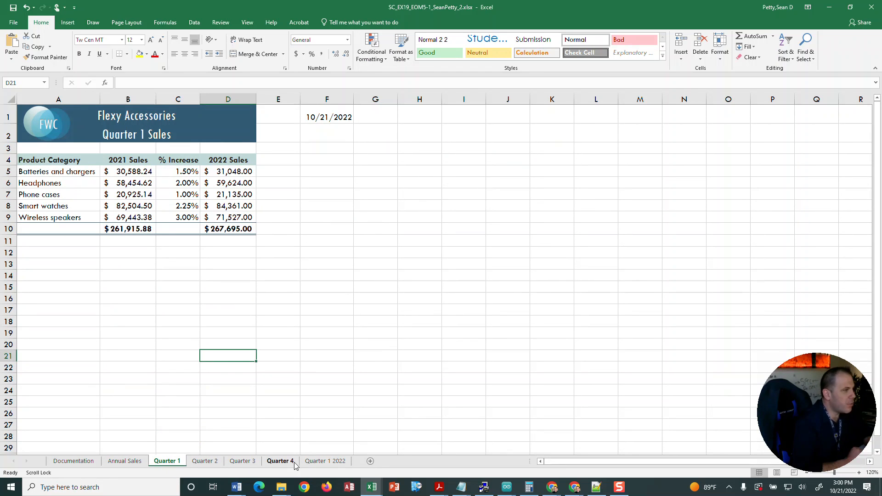
left_click(340, 460)
left_click(167, 461)
left_click(124, 461)
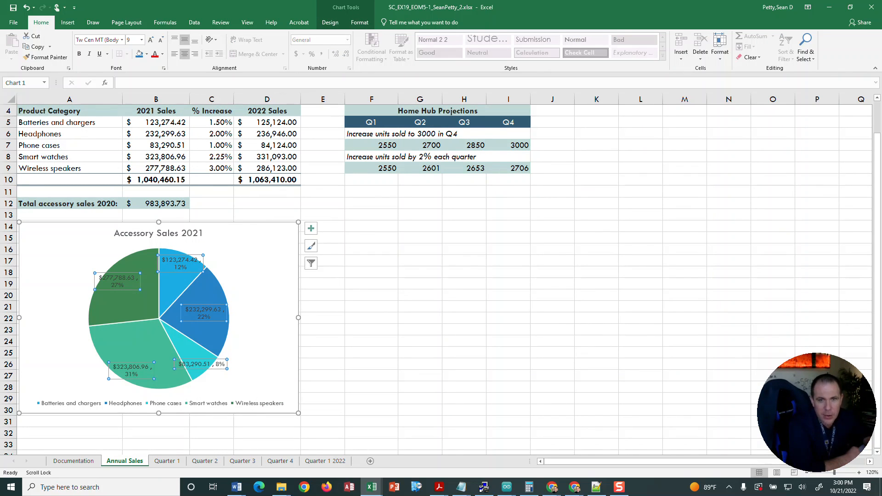
key("alt+Tab")
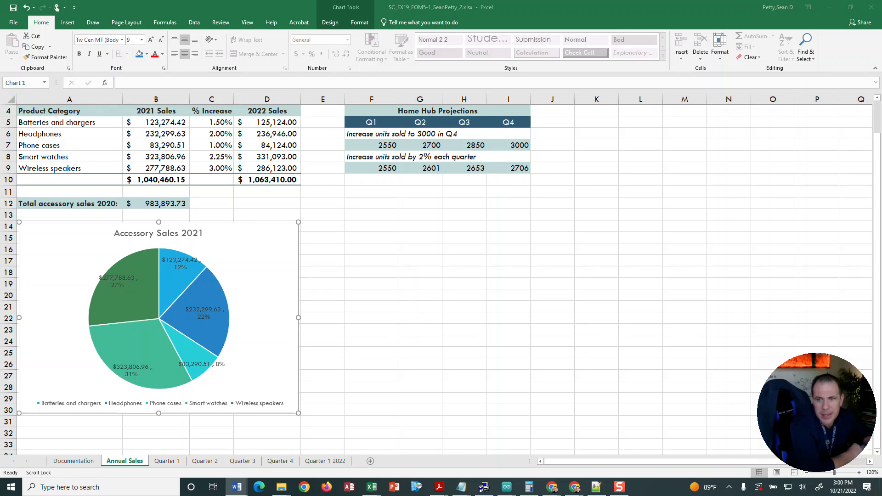
Clear the contents of the sales range B5:B9 on the Quarter 1 2022 worksheet.
left_click(323, 461)
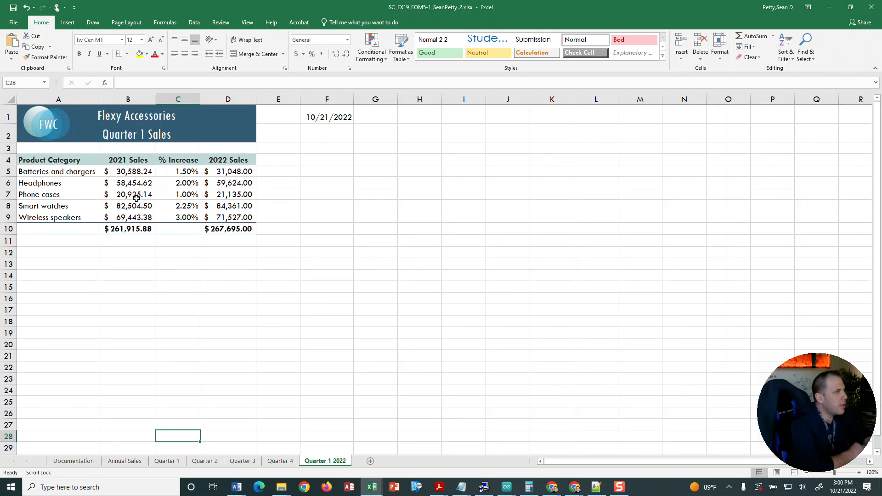
left_click_drag(115, 171, 114, 218)
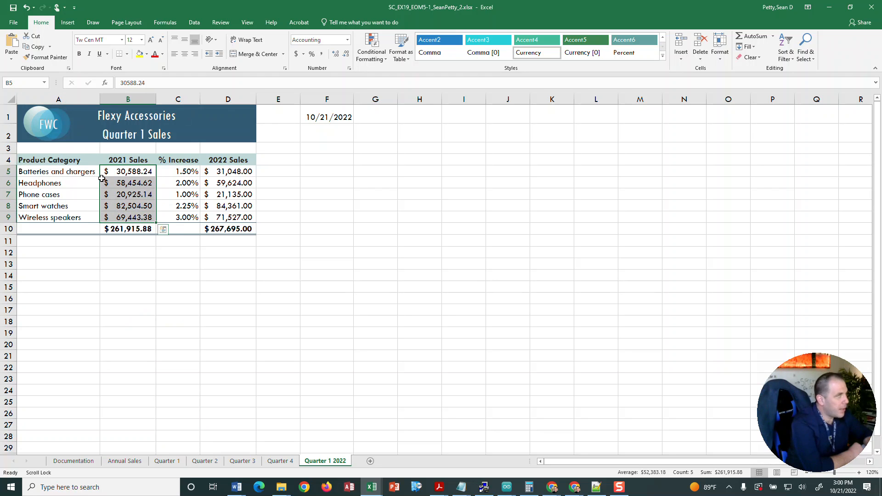
right_click(126, 196)
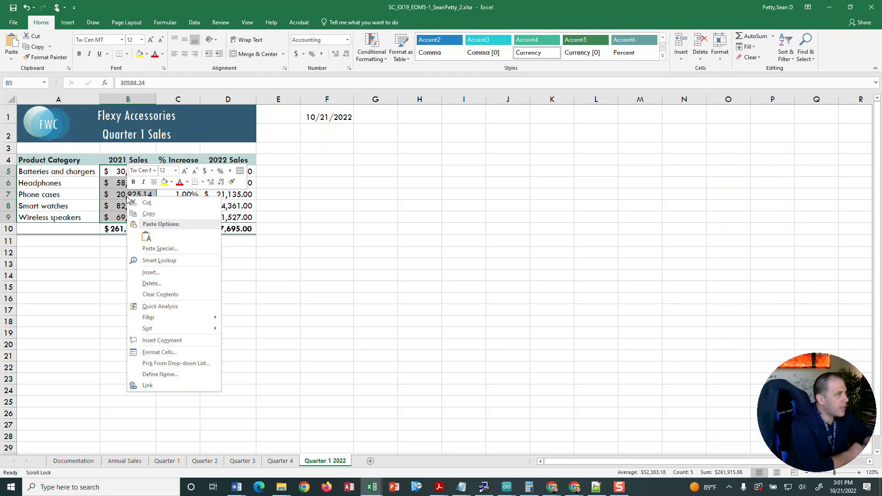
left_click(159, 295)
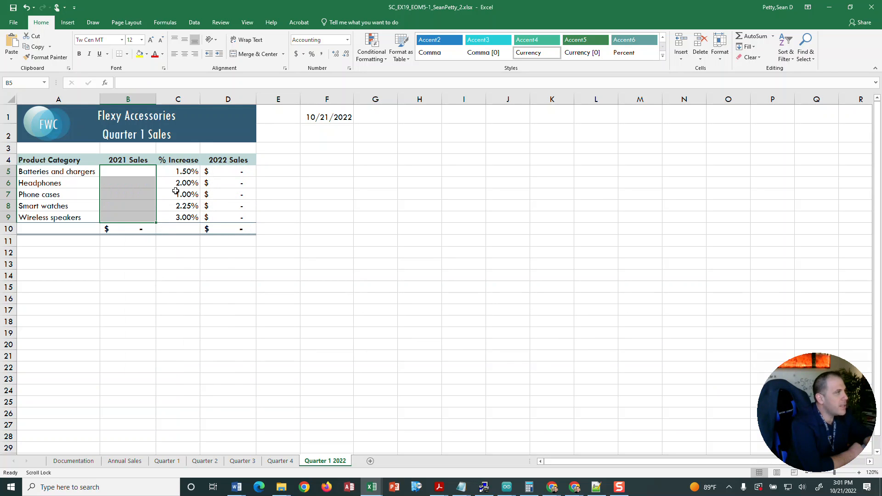
Change the heading in B4 to "2022 Sales" and in D4 to "2023 Sales", and return to the Annual Sales worksheet.
double_click(121, 158)
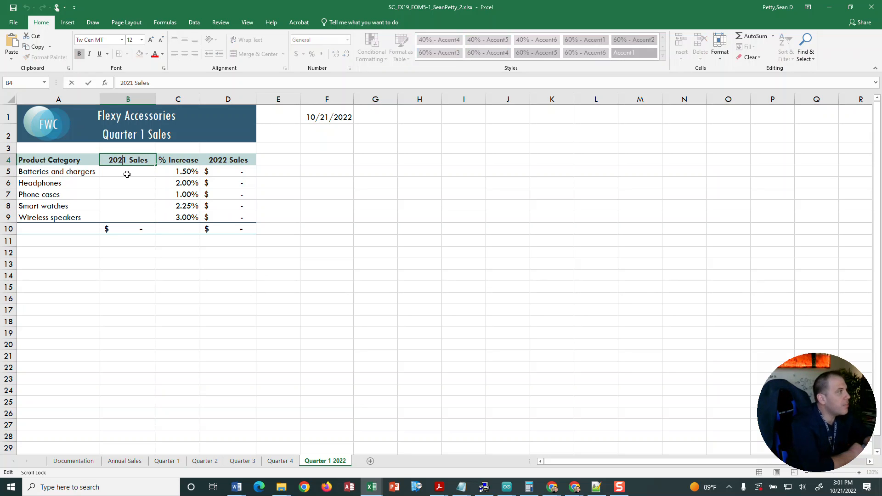
key("BackSpace")
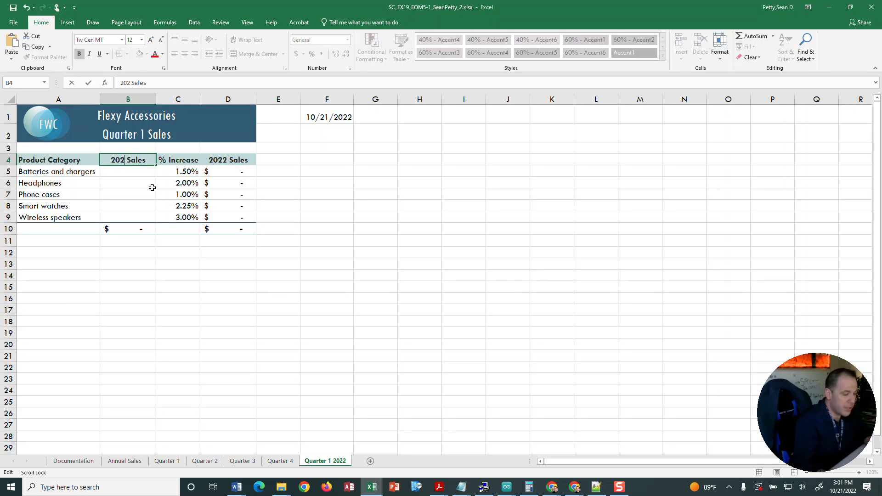
type("2")
double_click(218, 160)
key("BackSpace")
type("3")
left_click(122, 284)
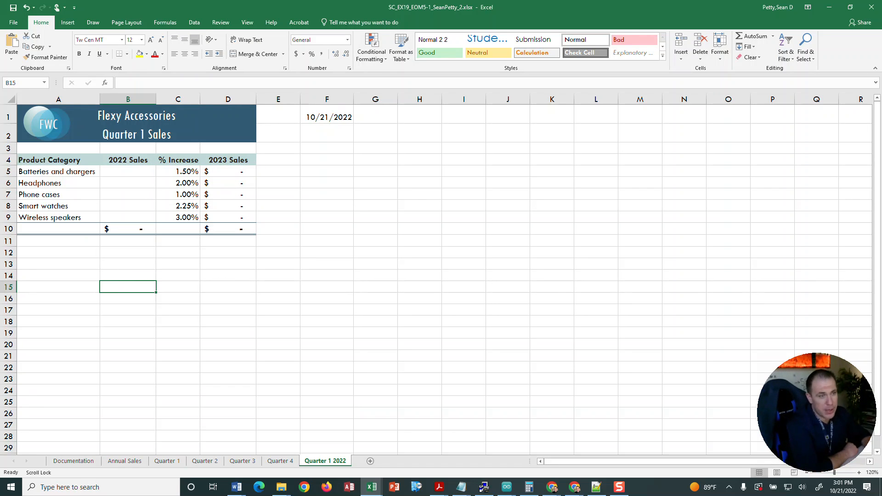
scroll(211, 300, "down", 5)
scroll(212, 310, "up", 5)
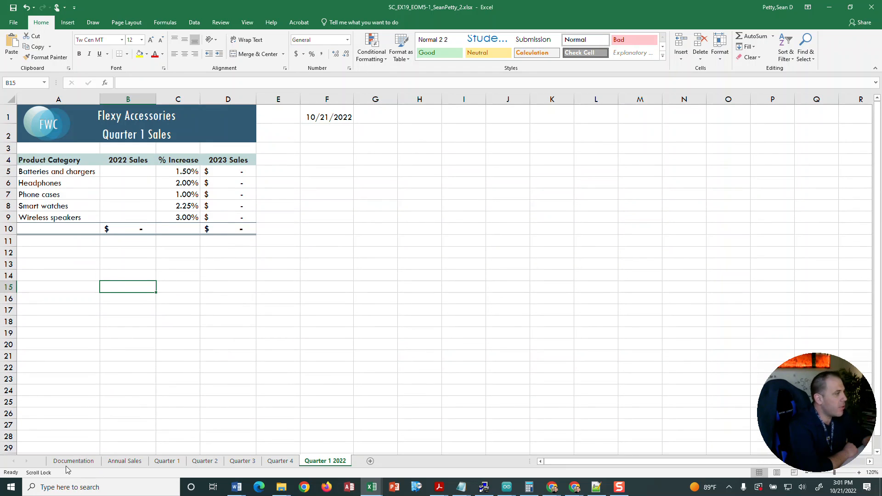
left_click(127, 462)
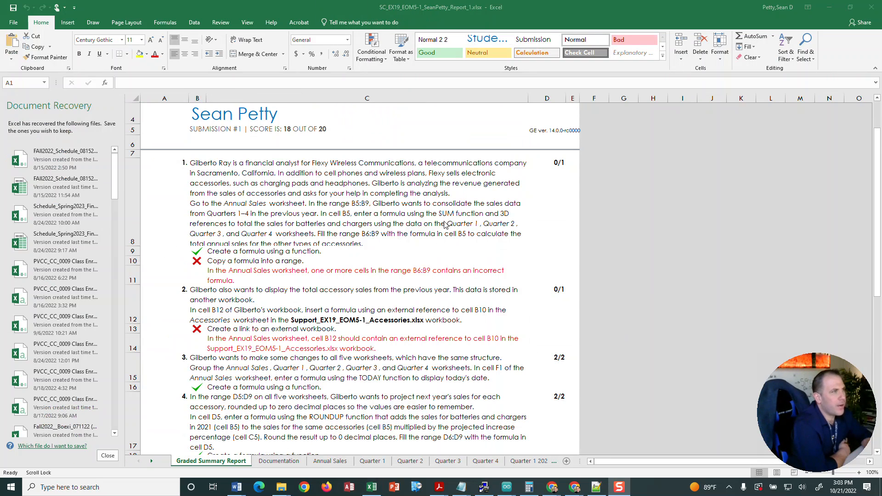
Examine the Graded Summary Report's feedback on the B6:B9 formulas and the external reference in B12.
scroll(445, 224, "down", 3)
scroll(457, 303, "up", 4)
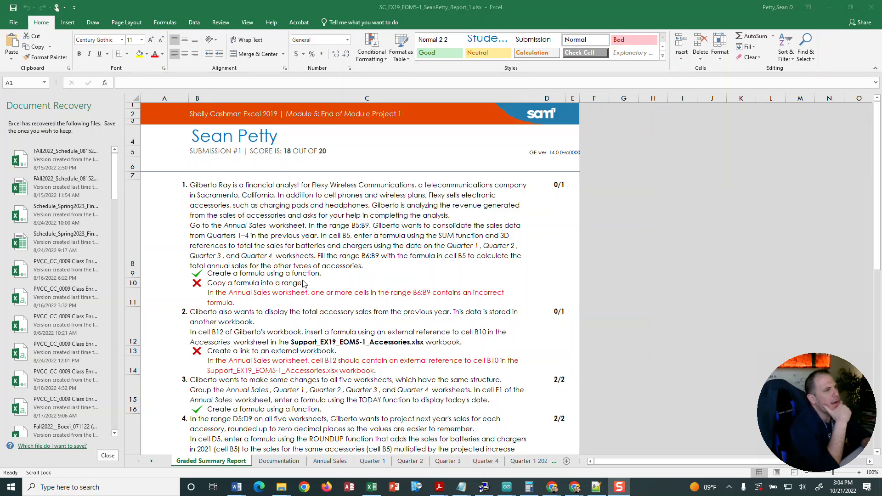
left_click(509, 236)
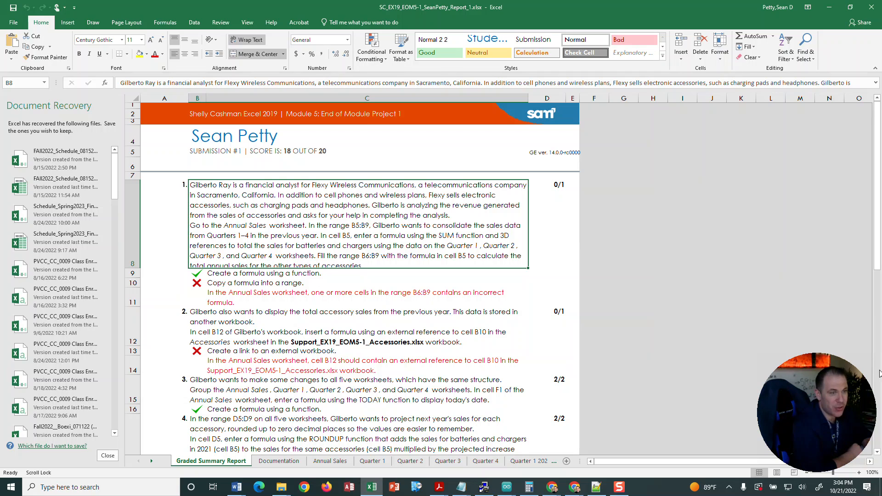
Switch to File Explorer and reopen the SC_EX19_EOM5-1 project workbook from the Desktop folder.
left_click(830, 7)
left_click(371, 488)
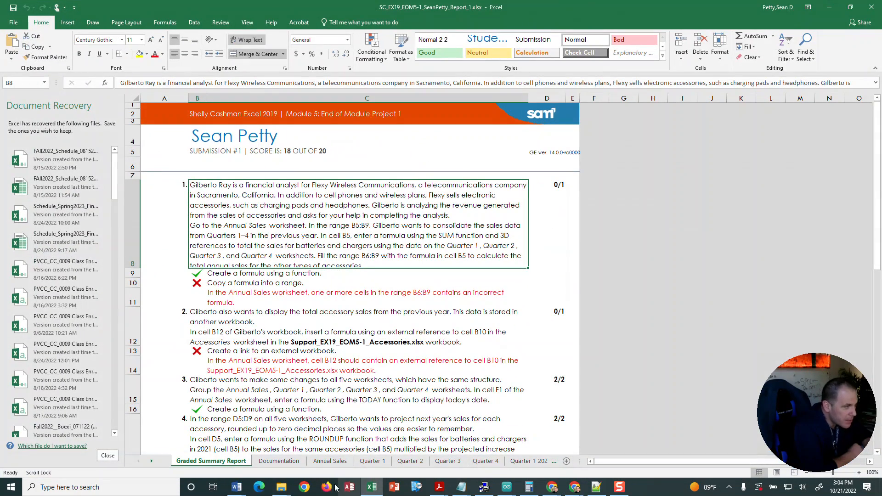
mouse_move(282, 487)
mouse_move(252, 459)
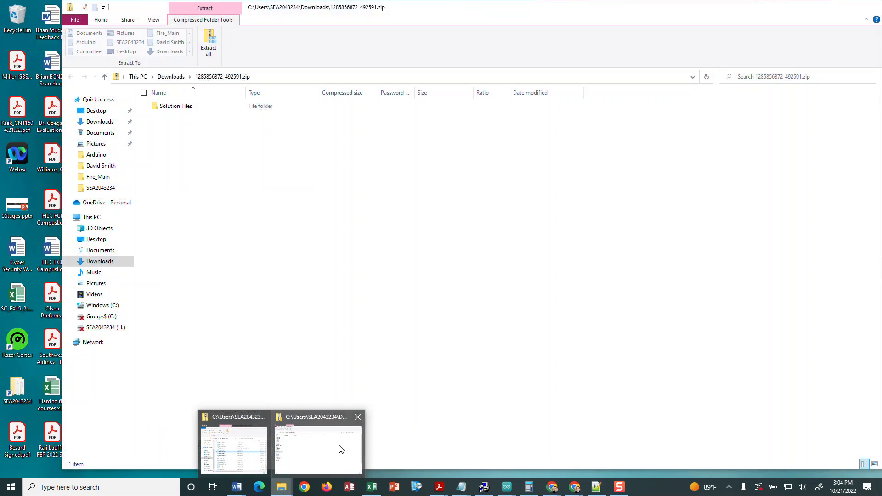
left_click(339, 449)
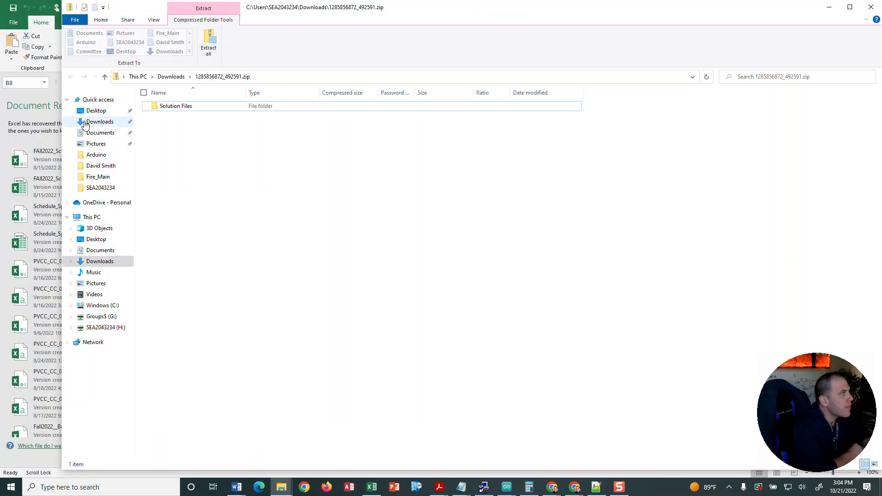
left_click(91, 112)
left_click(193, 117)
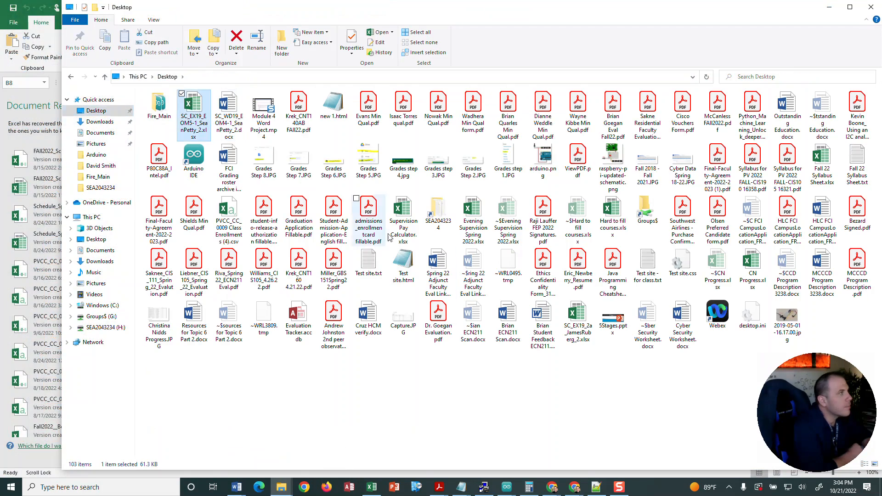
double_click(191, 115)
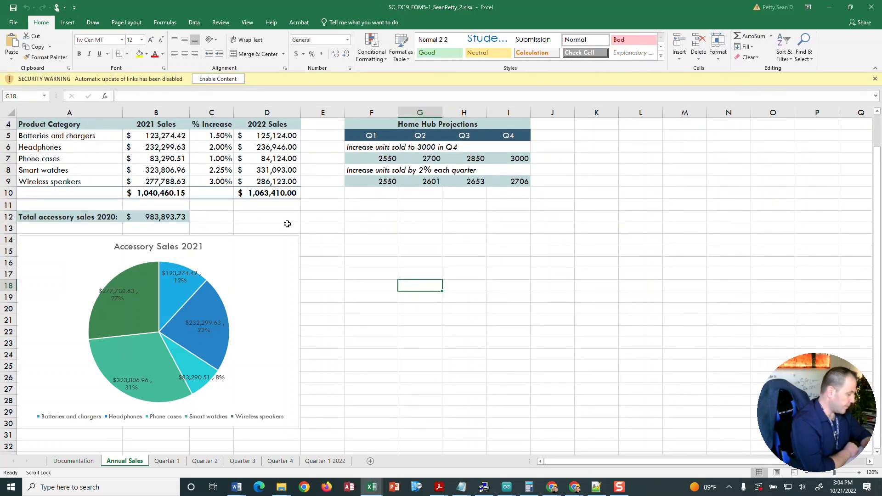
Enable the workbook's content and re-enter the formula in B5 of Annual Sales as =SUM('Quarter 1:Quarter 4'!B5).
left_click(215, 80)
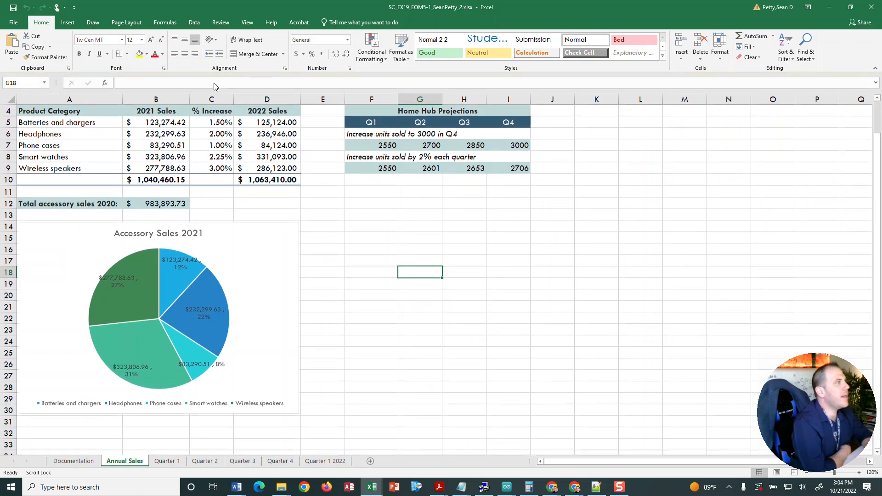
left_click(175, 127)
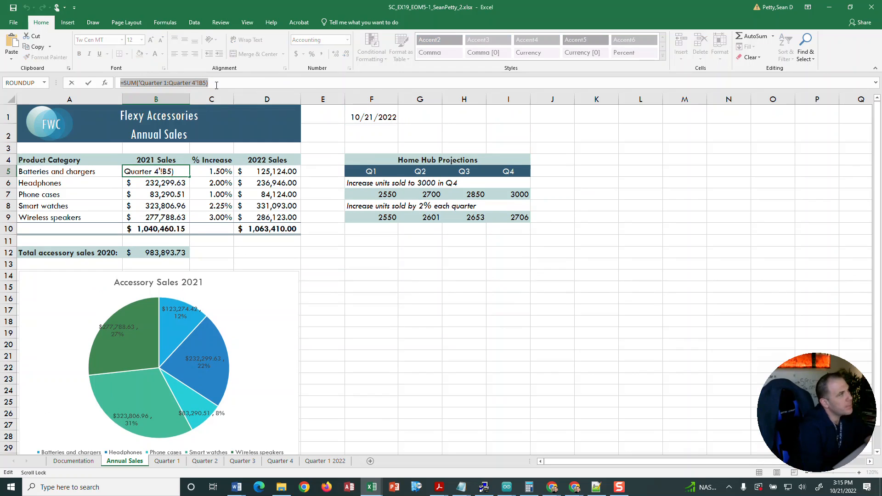
key("BackSpace")
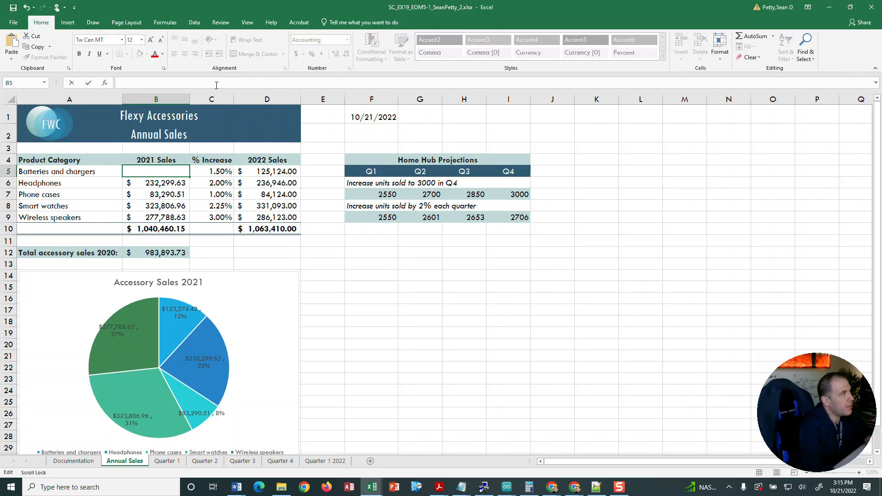
type("=")
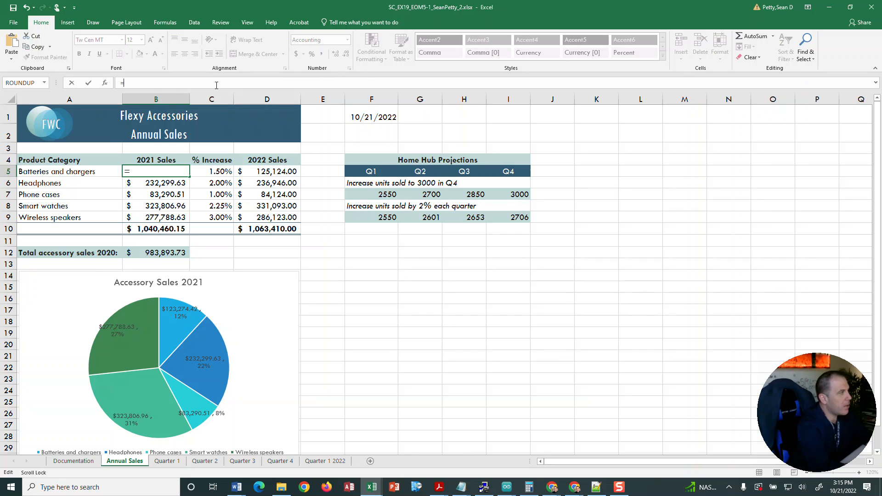
type("SUM")
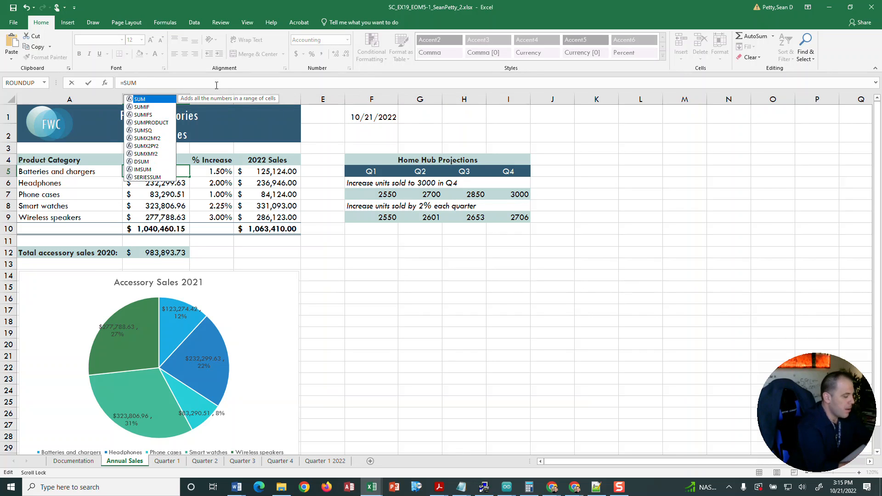
type("(")
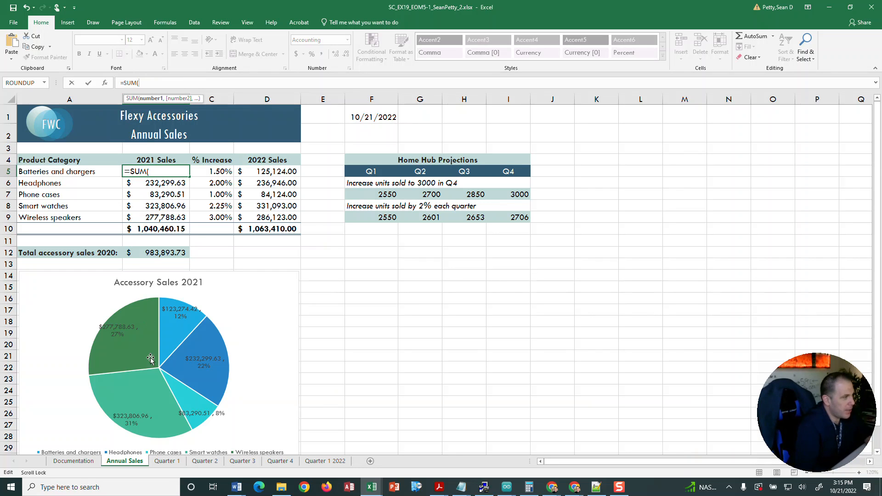
left_click(168, 462)
left_click(127, 172)
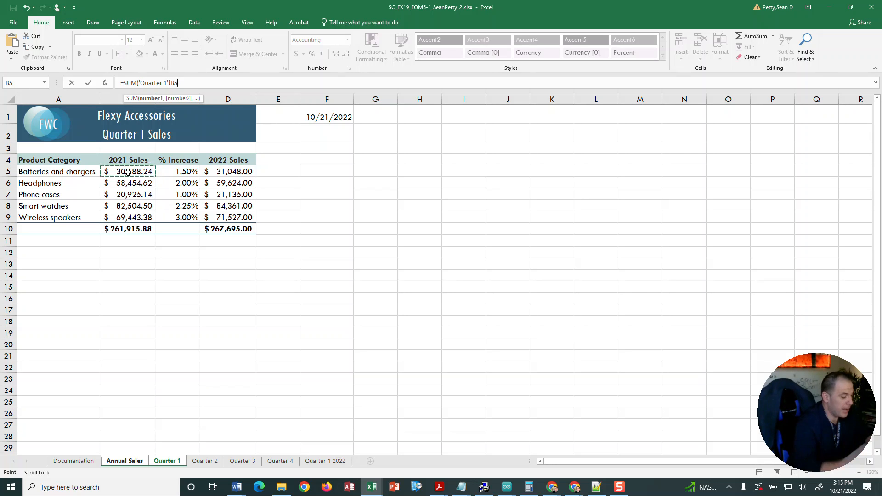
left_click(282, 461, "shift")
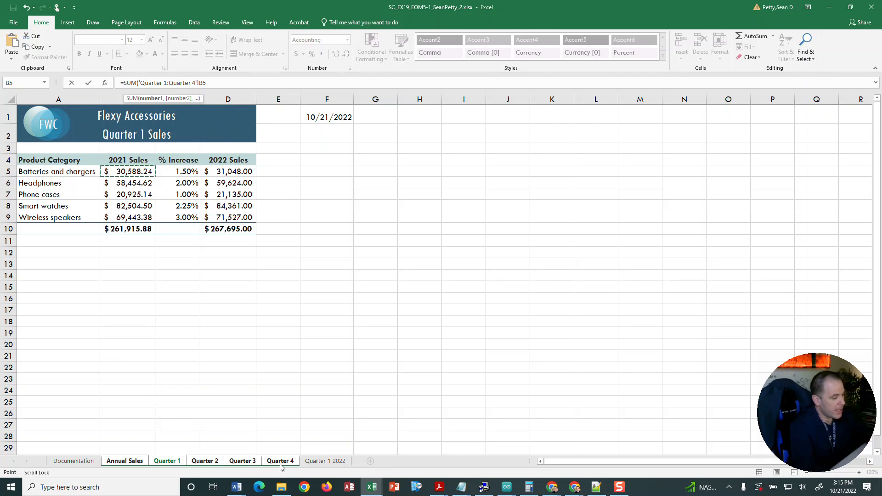
type(")")
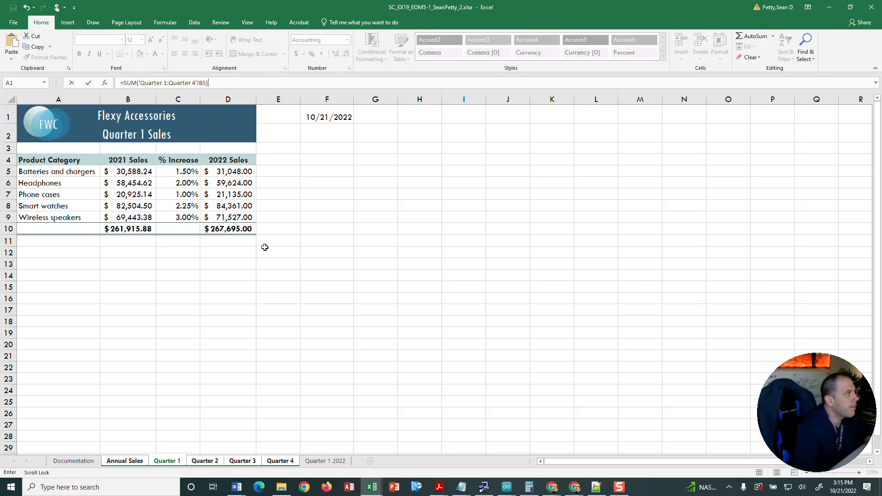
key("Return")
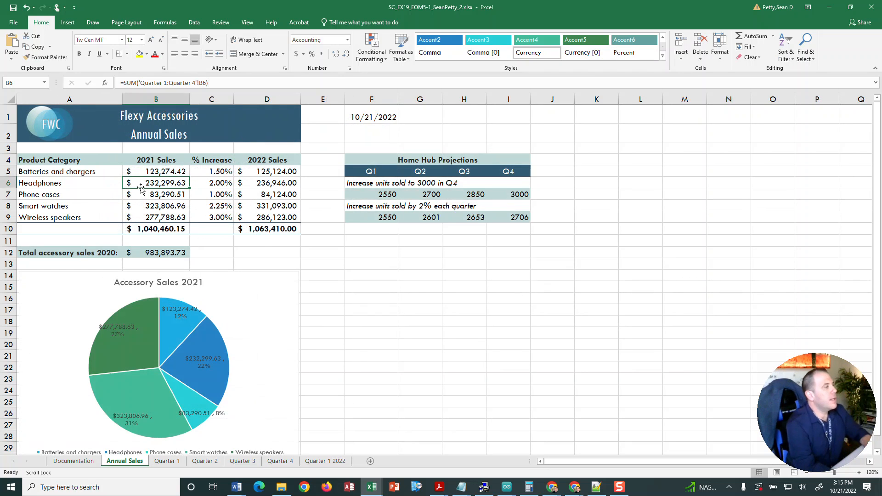
Fill the 3D SUM formula from B5 down through B9 on the Annual Sales worksheet.
left_click(157, 173)
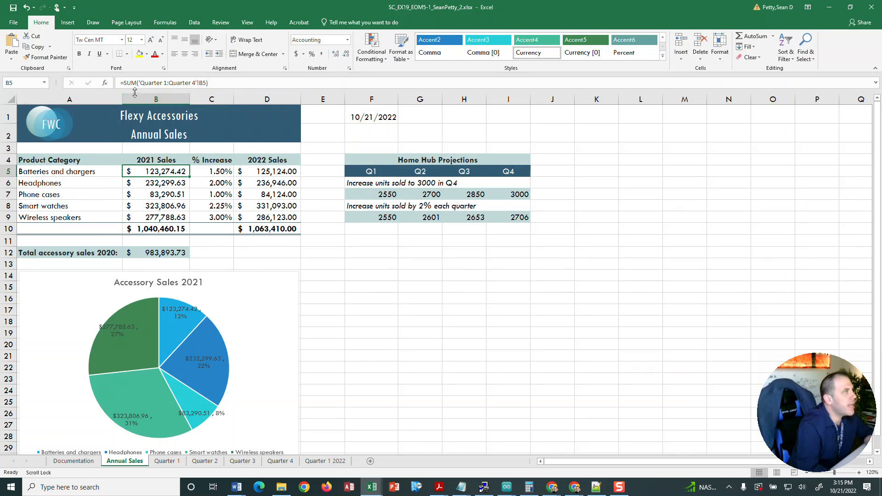
left_click(159, 204)
left_click(166, 229)
left_click(151, 174)
left_click(172, 202)
left_click(167, 170)
left_click_drag(191, 179, 191, 221)
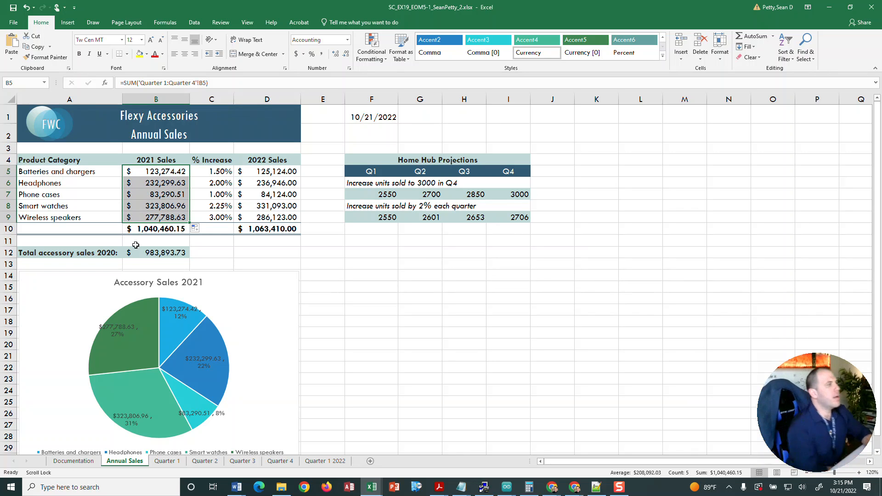
Inspect the external reference formula in B12 and the accessory sales pie chart on the Annual Sales worksheet.
left_click(153, 258)
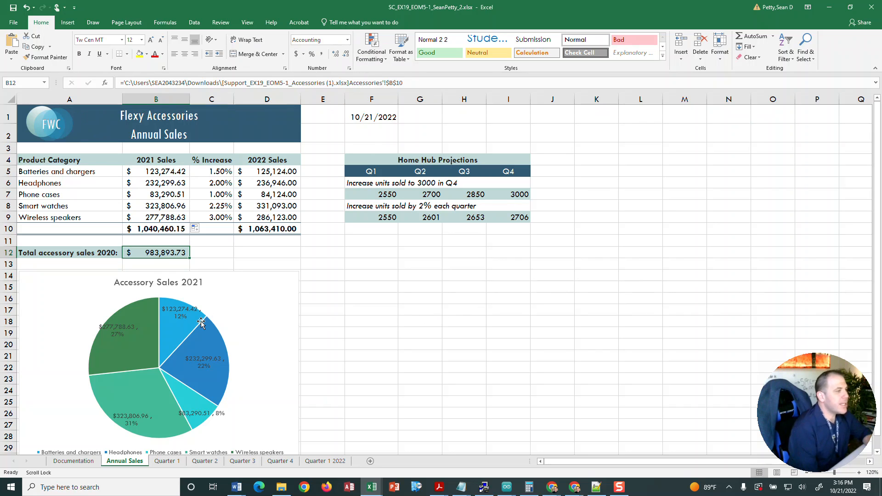
scroll(177, 269, "down", 2)
scroll(177, 269, "down", 3)
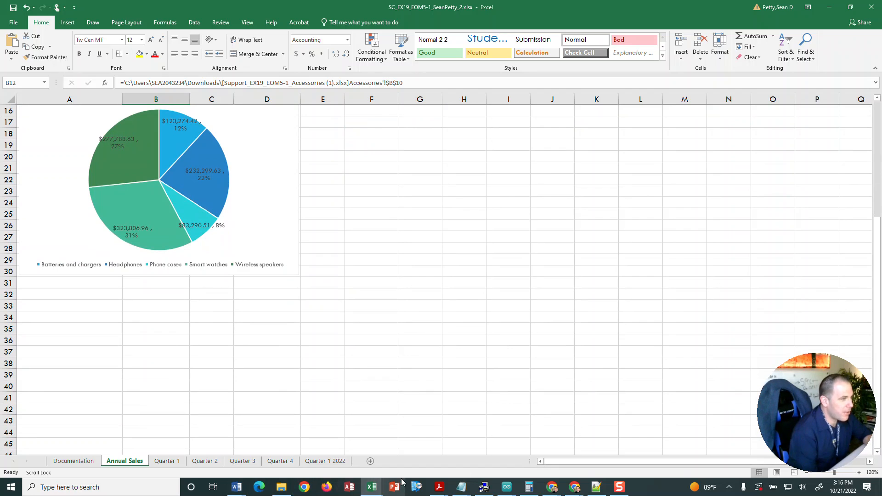
Review the step-by-step feedback in the submission 2 Graded Summary Report with its content enabled, and return to the Annual Sales worksheet.
left_click(378, 493)
left_click(316, 450)
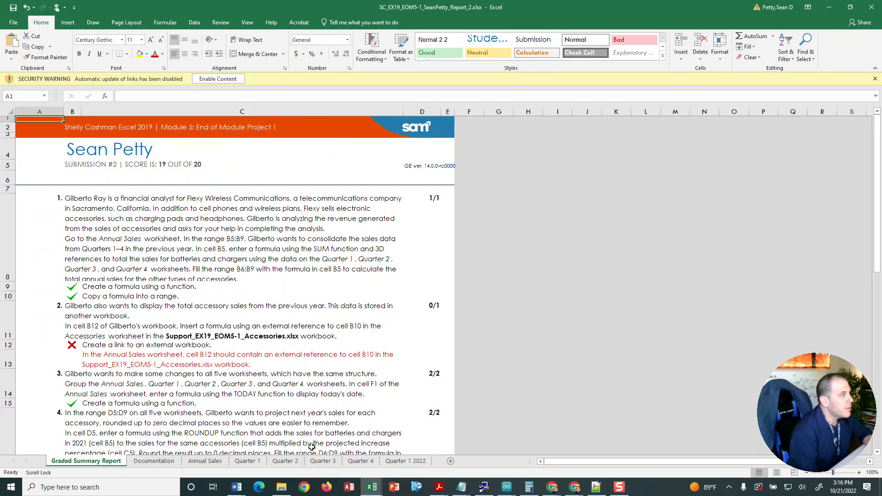
scroll(342, 216, "down", 1)
scroll(99, 309, "down", 1)
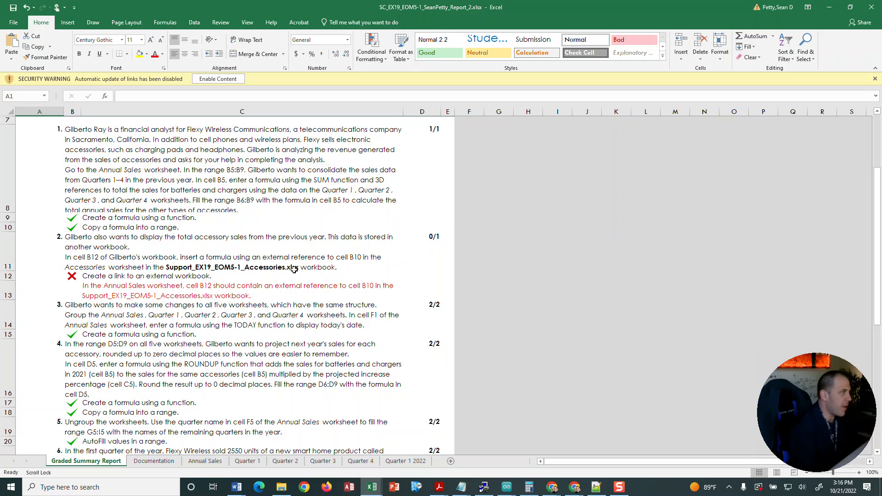
left_click(218, 79)
scroll(280, 267, "down", 10)
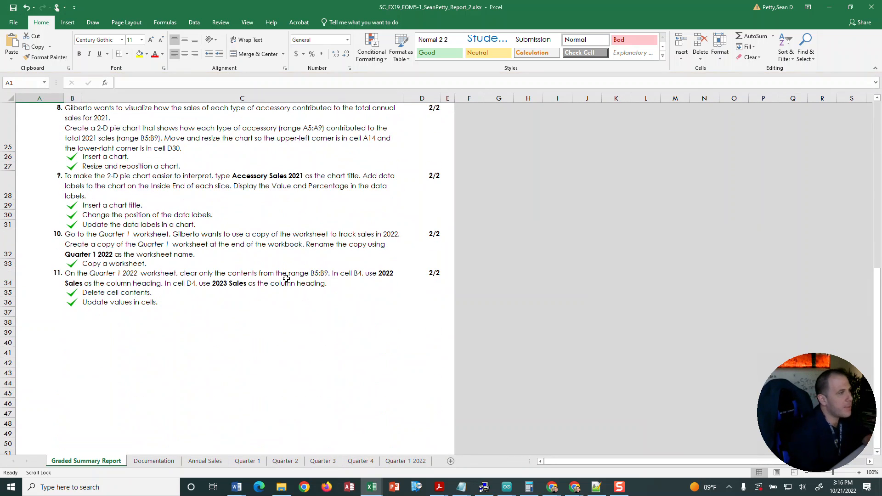
scroll(207, 275, "up", 12)
scroll(111, 288, "up", 2)
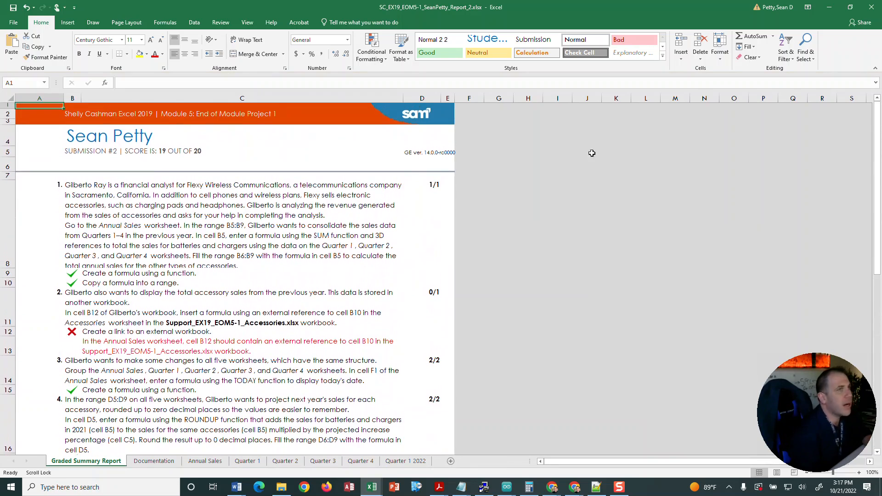
left_click(833, 9)
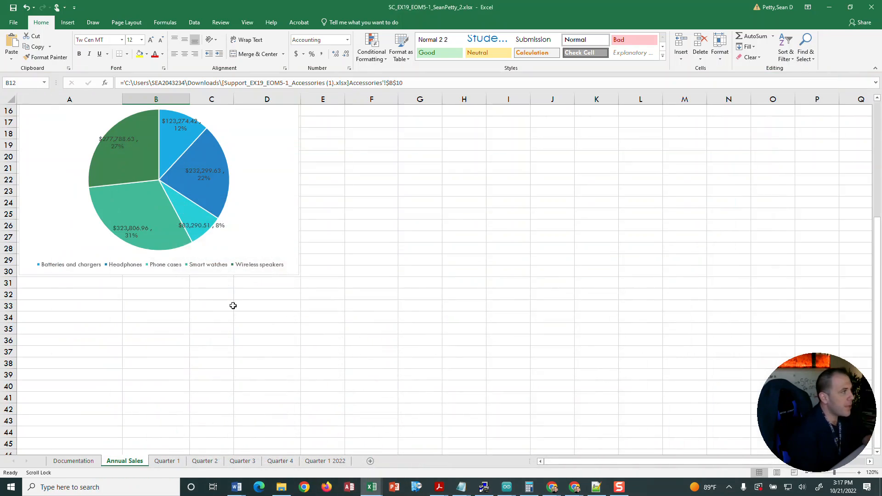
scroll(258, 322, "up", 6)
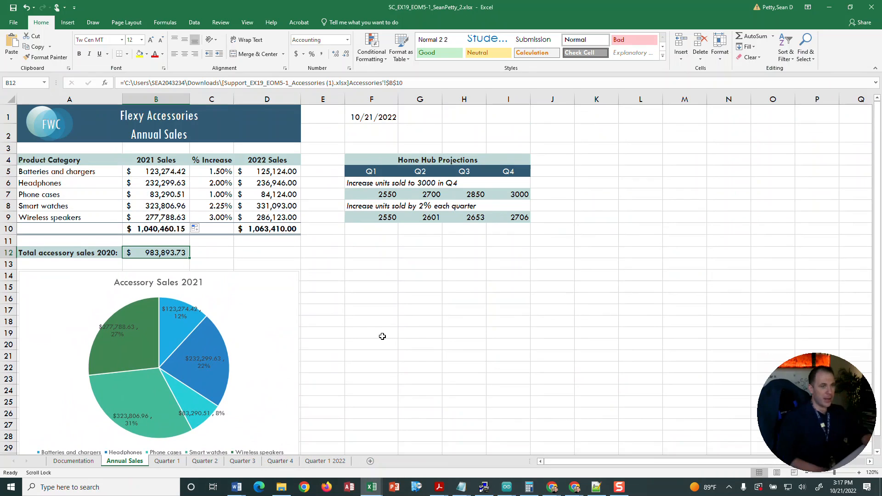